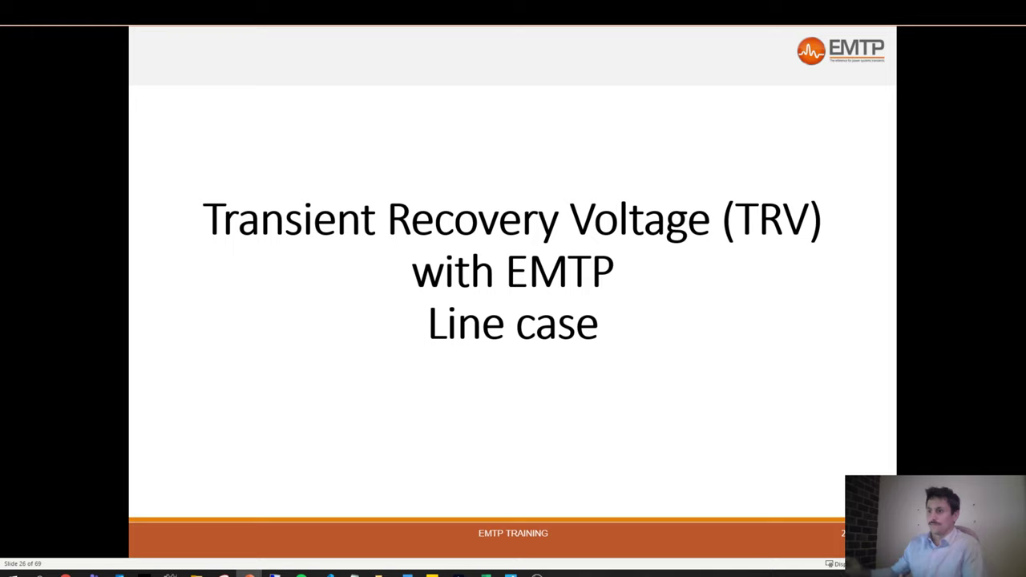
Switch from the slides to the EMTP circuit and look over the 2 km and 8 km sections of the faulted line.
click(368, 294)
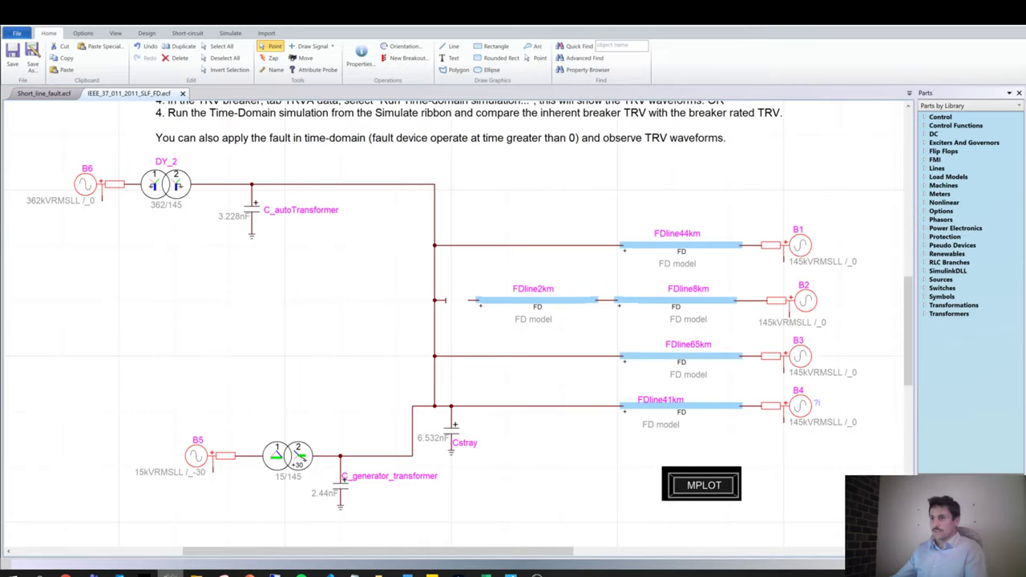
click(170, 574)
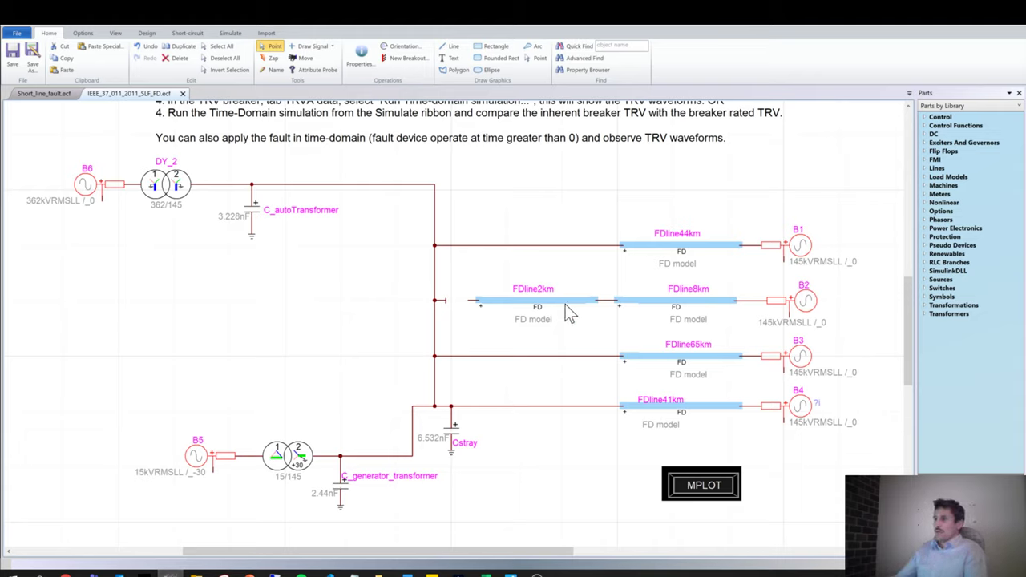
drag(506, 284, 689, 332)
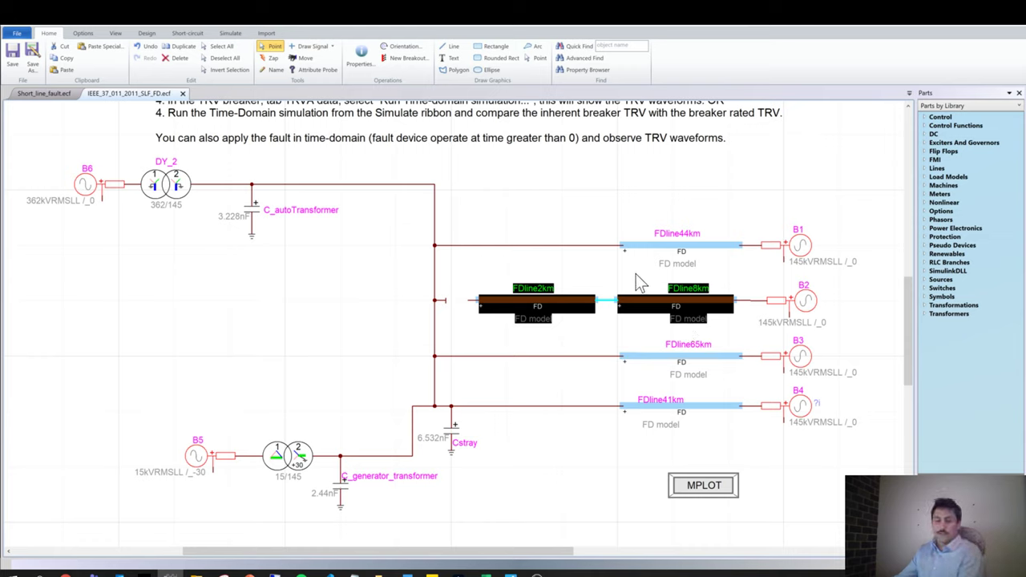
click(586, 316)
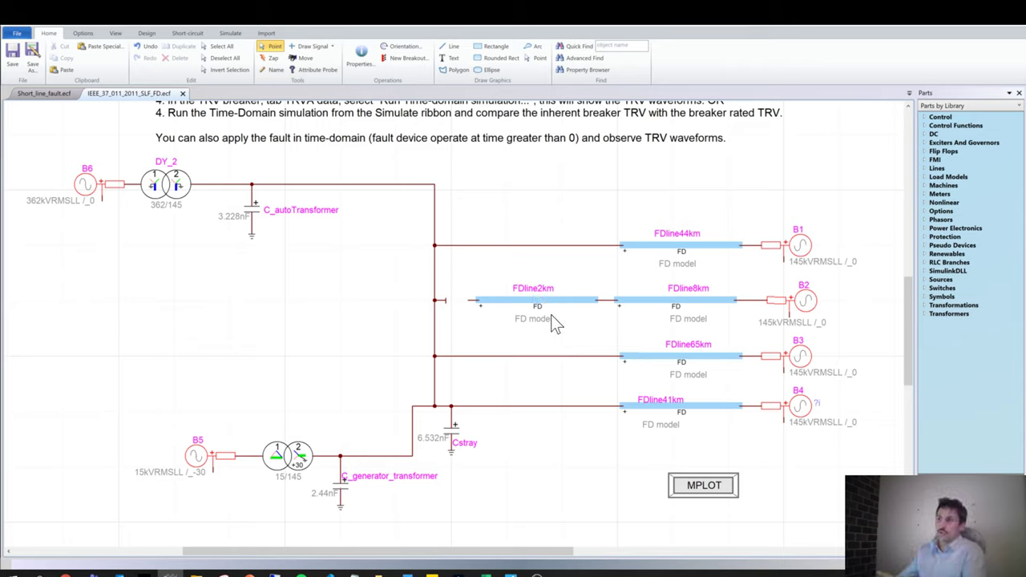
click(607, 305)
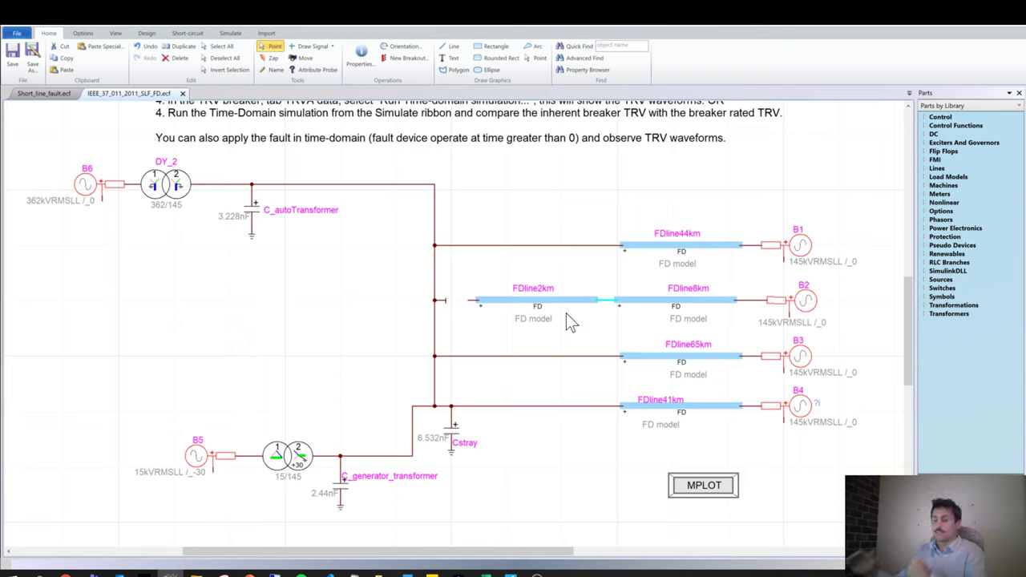
click(525, 328)
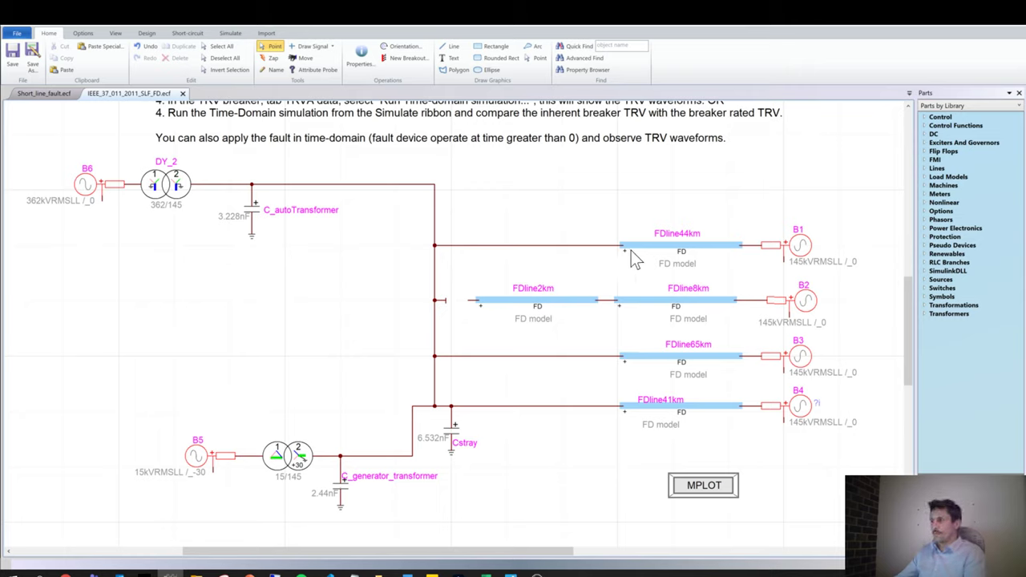
Insert a Breaker for TRV from the Switches library in the gap between the main bus and FDline2km.
click(926, 287)
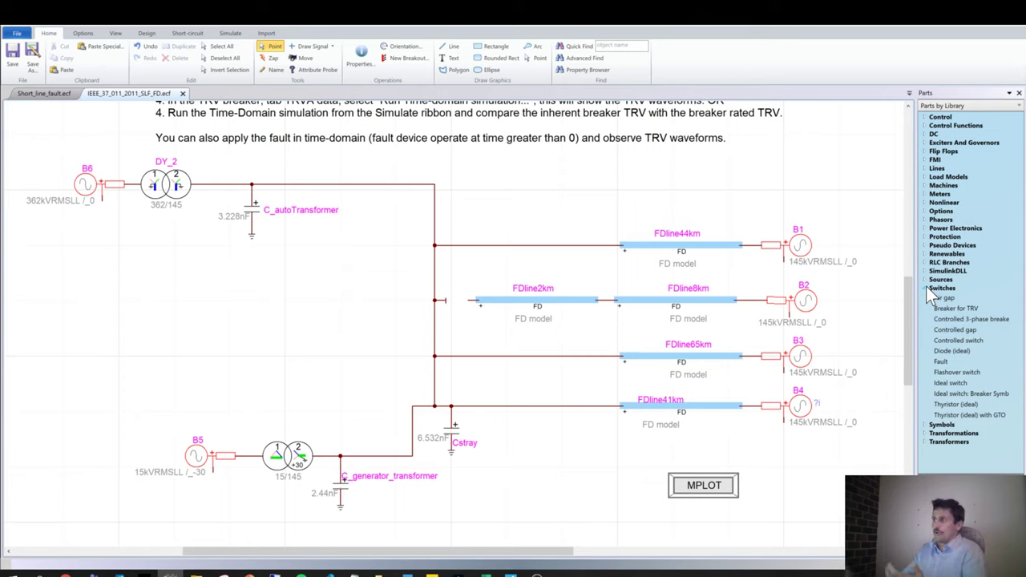
drag(948, 309, 456, 303)
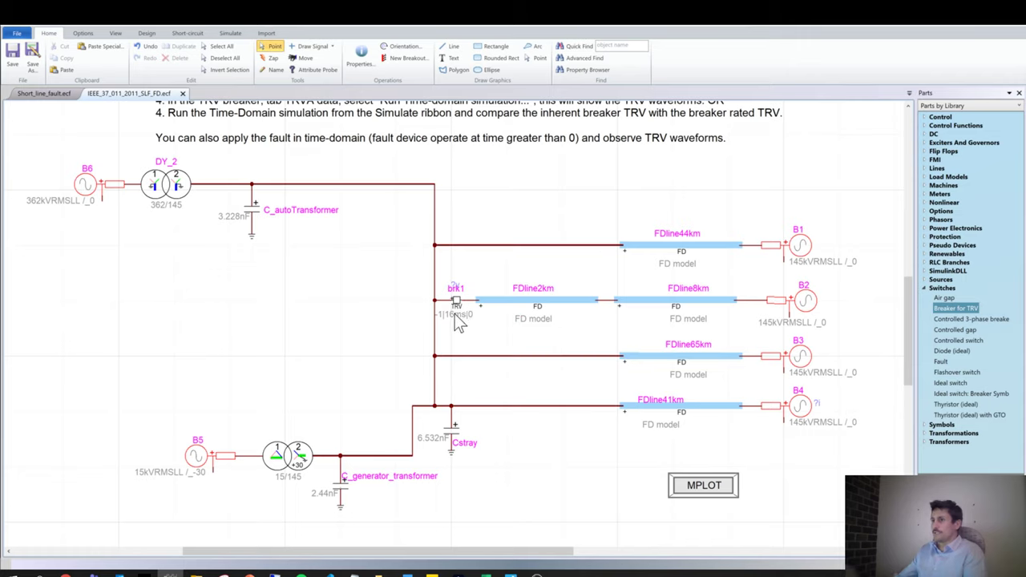
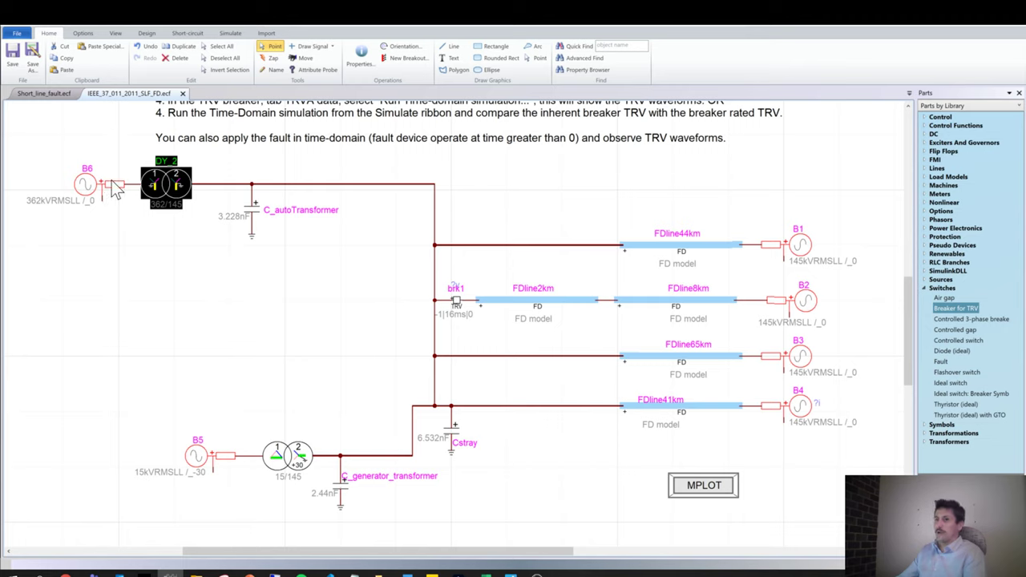
Examine the impedance of voltage source B6, including its short-circuit data input form, and close the properties without saving.
click(51, 178)
drag(80, 195, 99, 207)
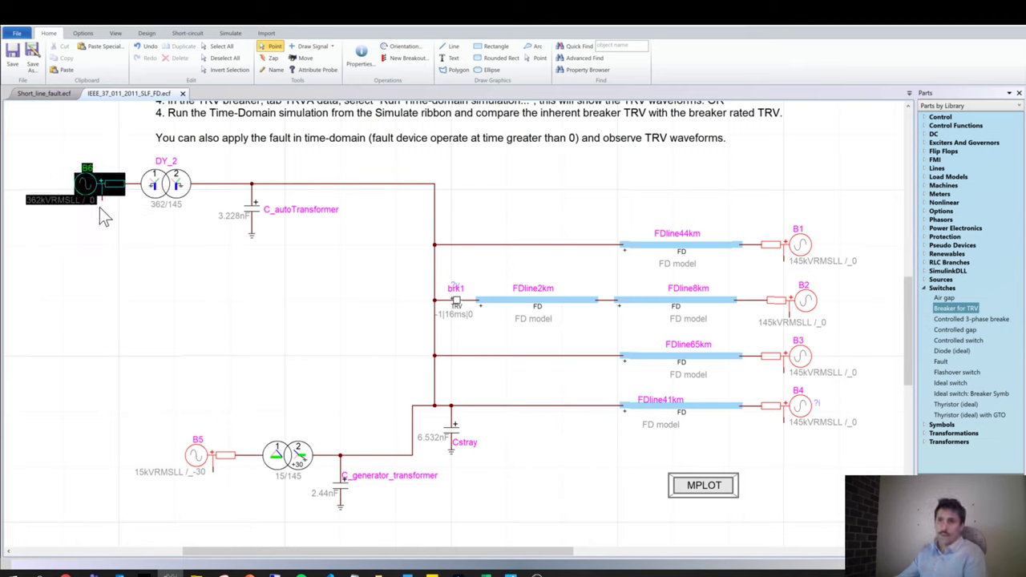
double_click(96, 185)
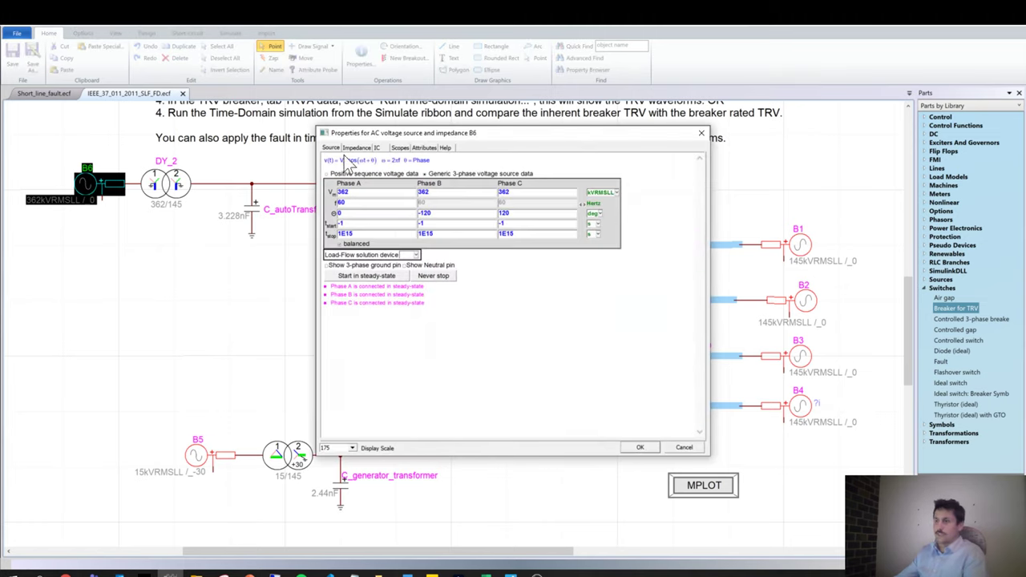
click(357, 147)
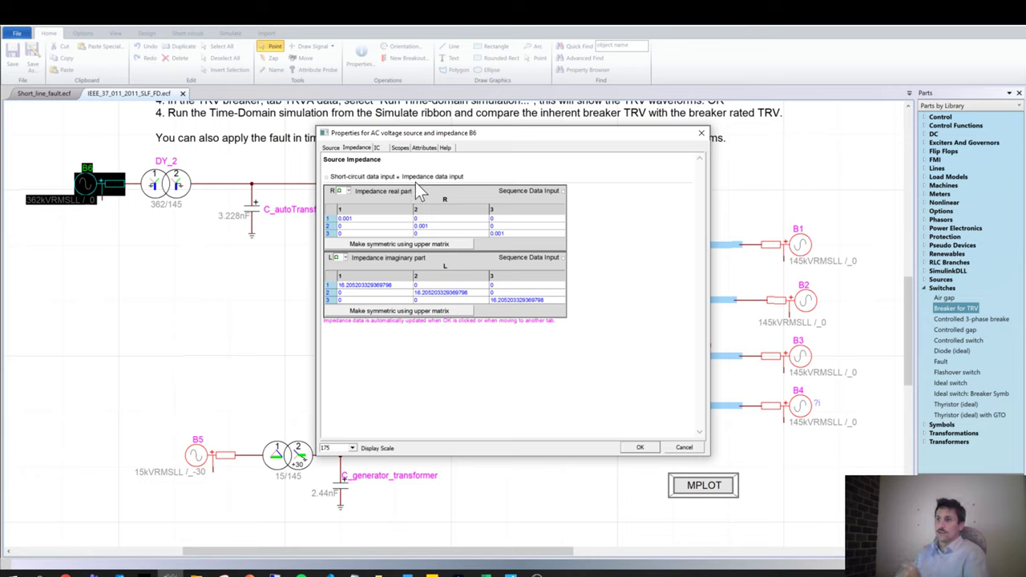
click(326, 177)
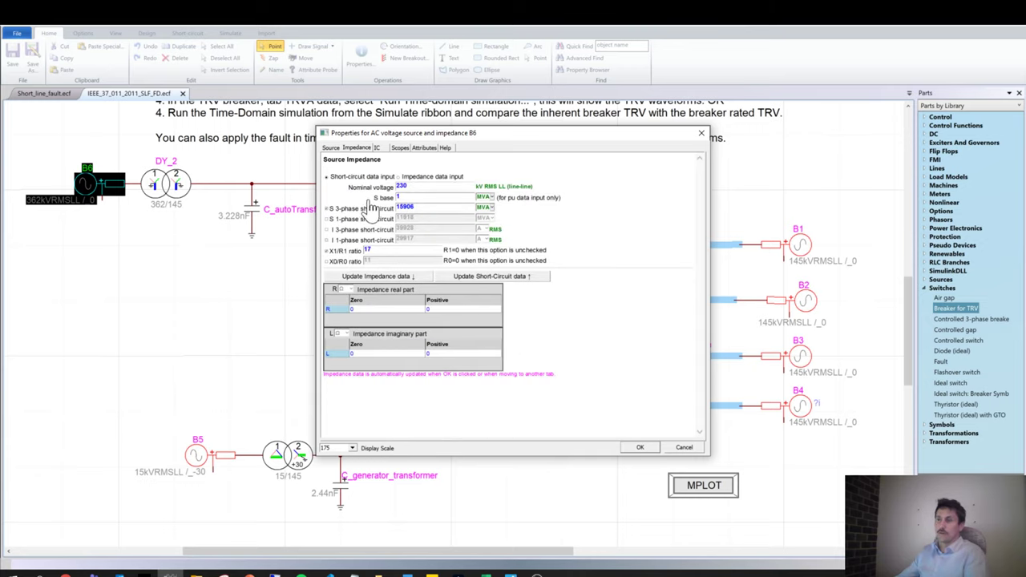
click(696, 134)
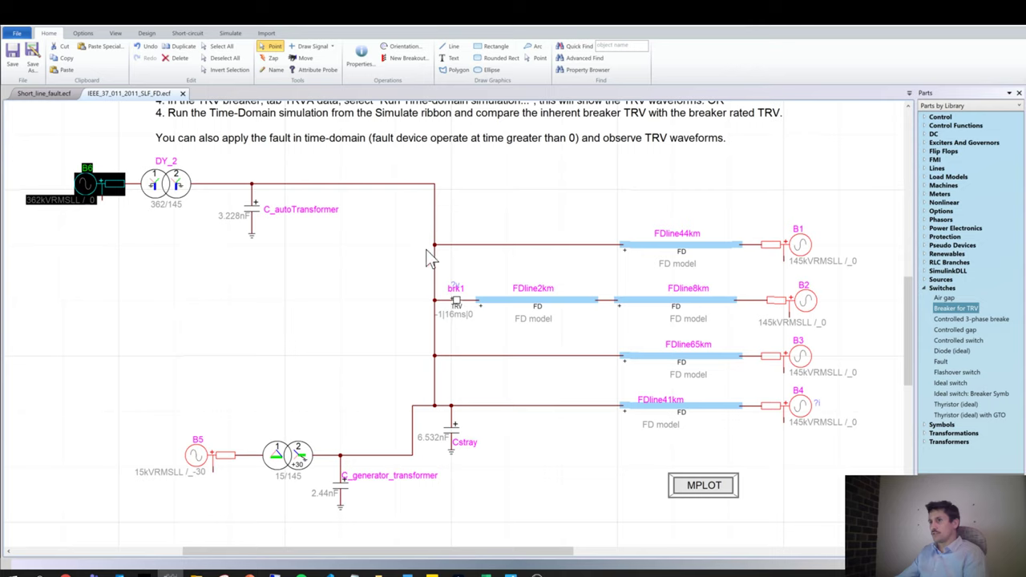
click(431, 305)
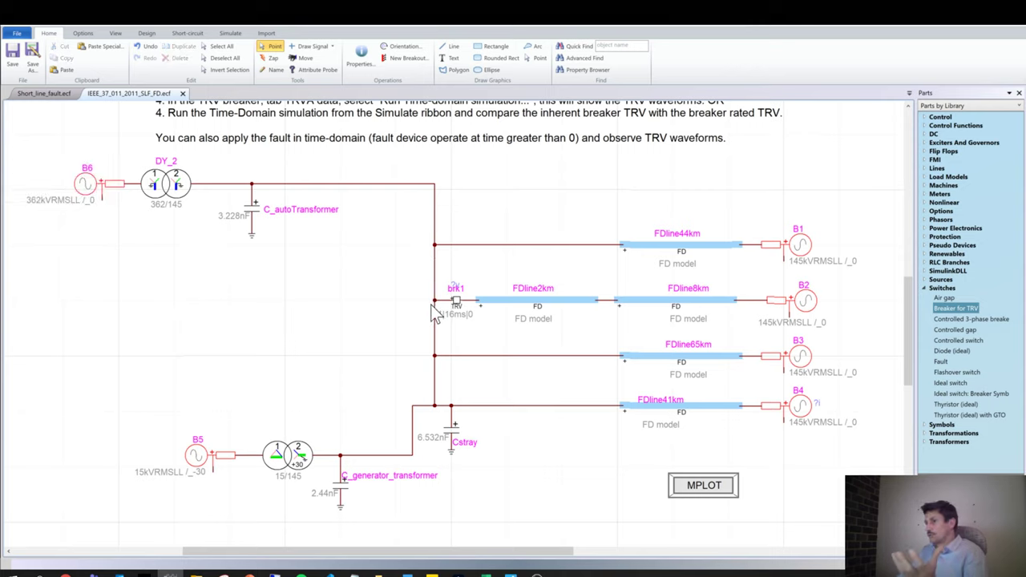
click(451, 427)
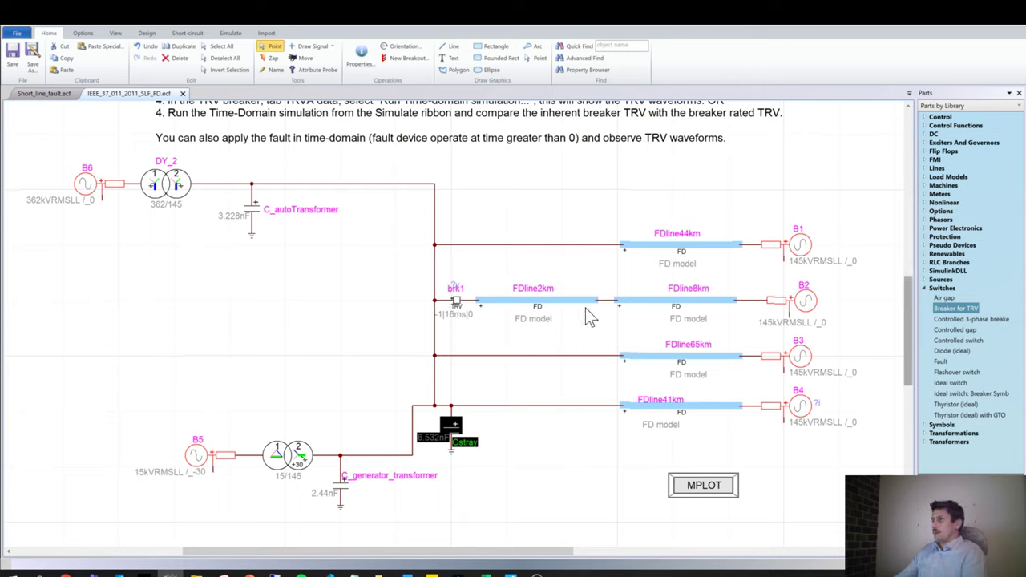
Shift FDline2km slightly away from the TRV breaker and place a Fault device from the Switches library on the node between them.
click(499, 306)
drag(499, 305, 505, 306)
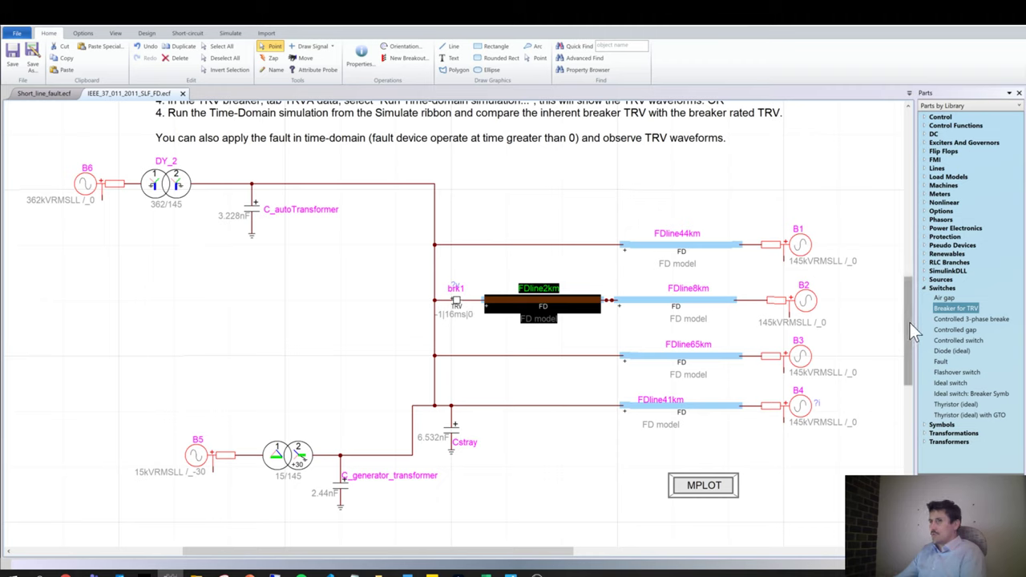
drag(940, 362, 476, 312)
Make the new fault three-phase on phases A, B and C, with Ra, Rb and Rc set to 0 Ω.
double_click(477, 311)
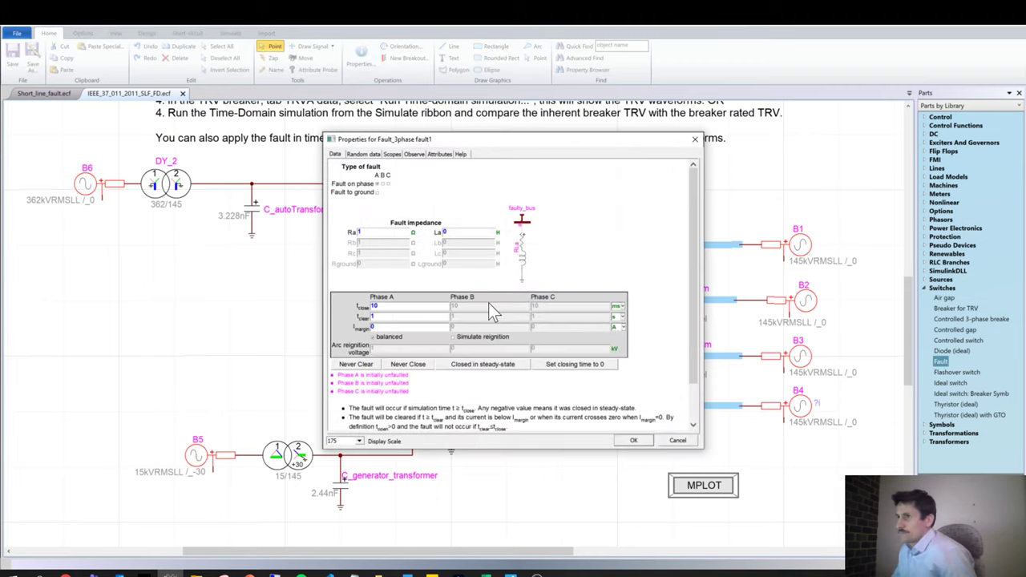
click(382, 184)
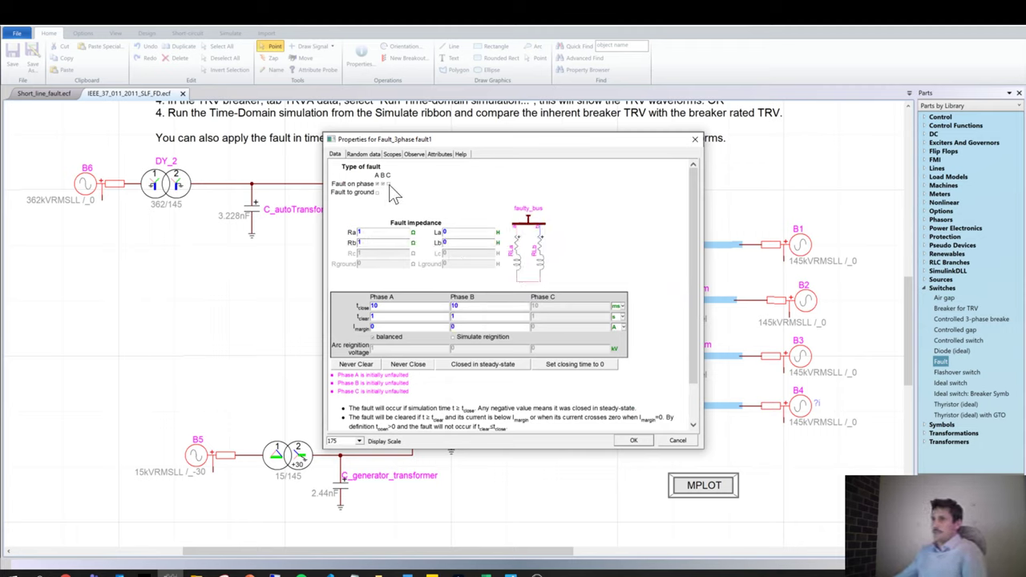
click(388, 183)
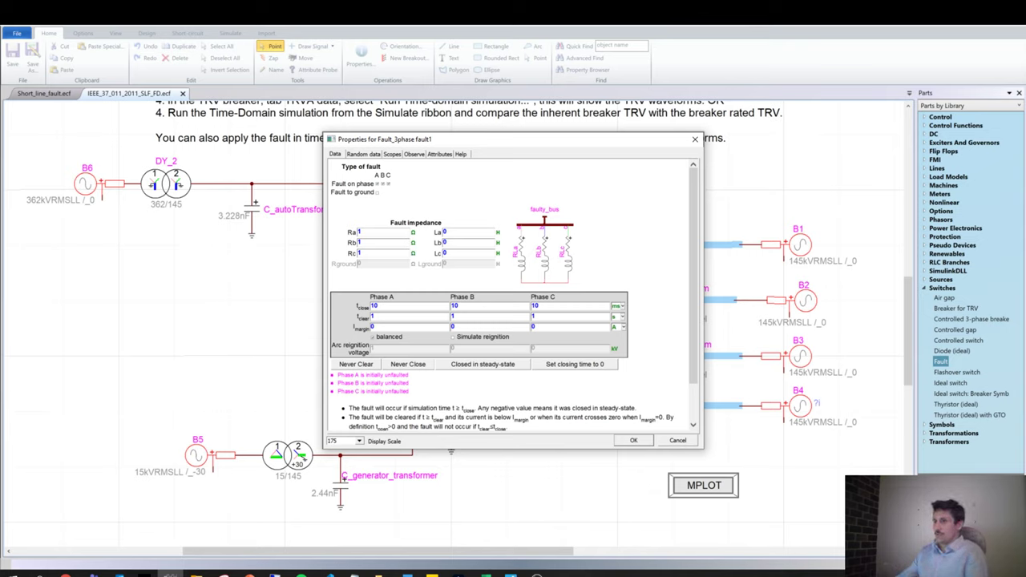
click(361, 231)
text(0)
key(Tab)
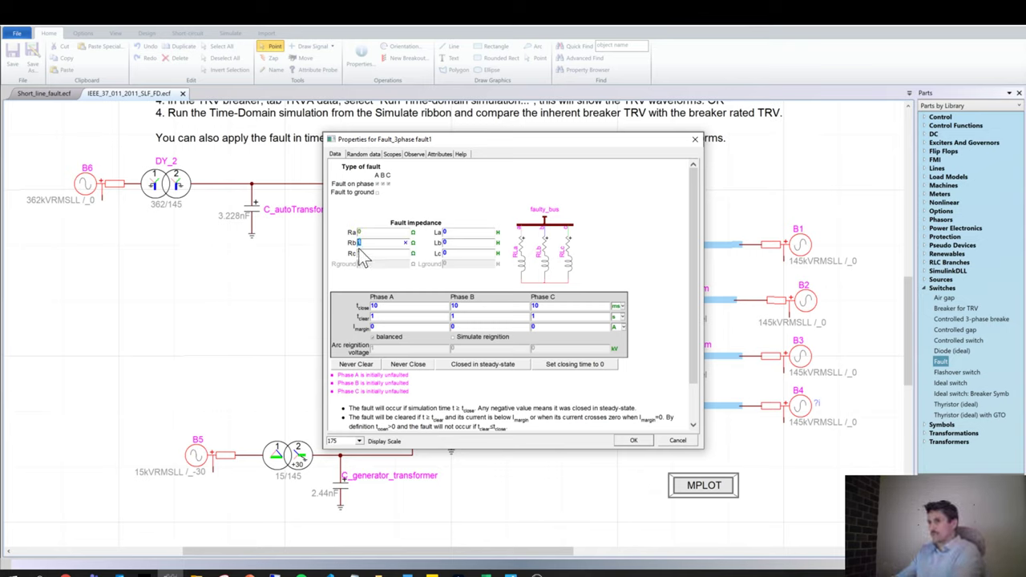
text(0)
key(Tab)
text(0)
Configure the three-phase fault as closed in steady state and never cleared, and apply its properties.
drag(400, 143, 604, 134)
click(653, 358)
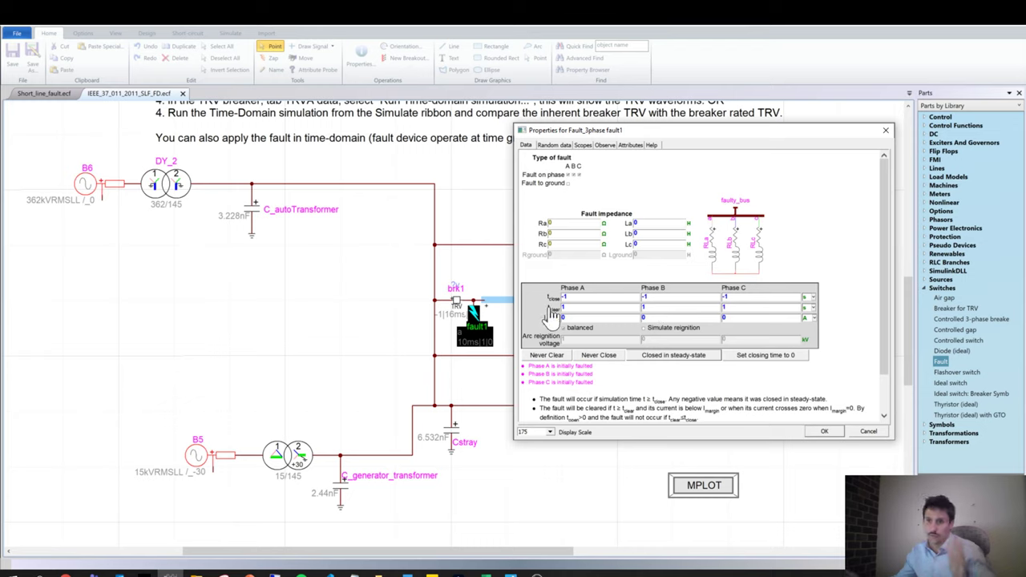
mouse_move(552, 309)
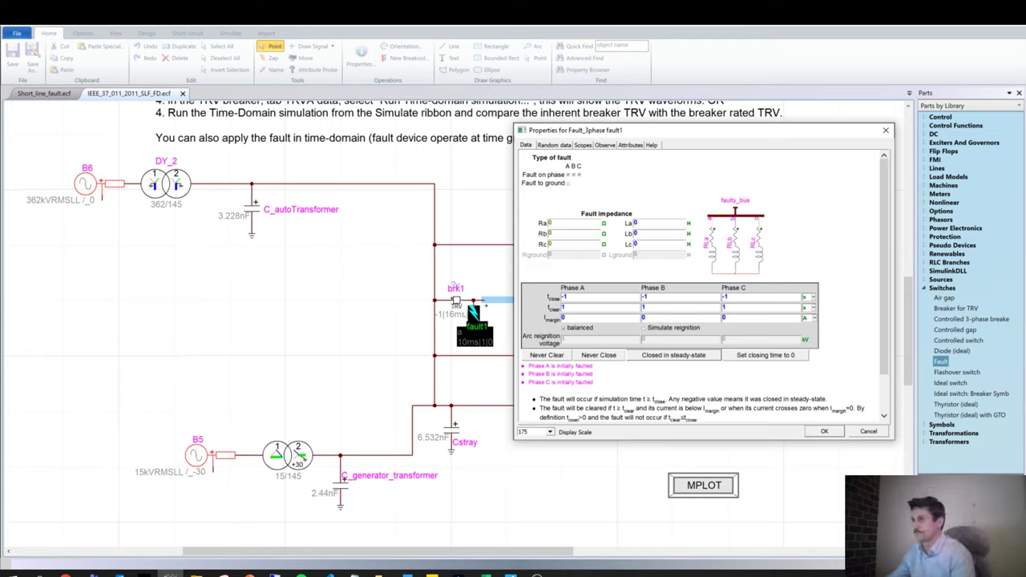
click(577, 307)
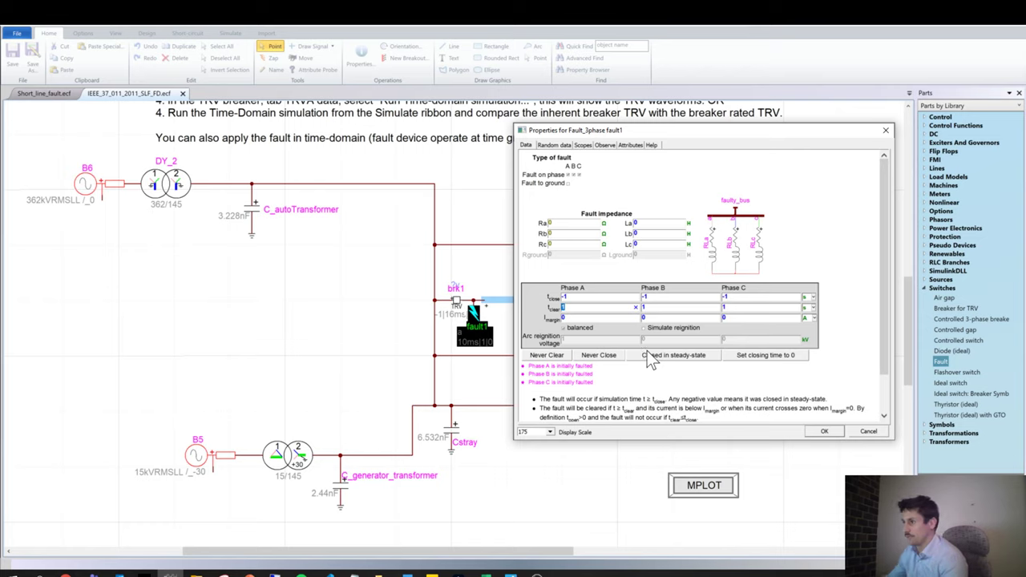
click(542, 358)
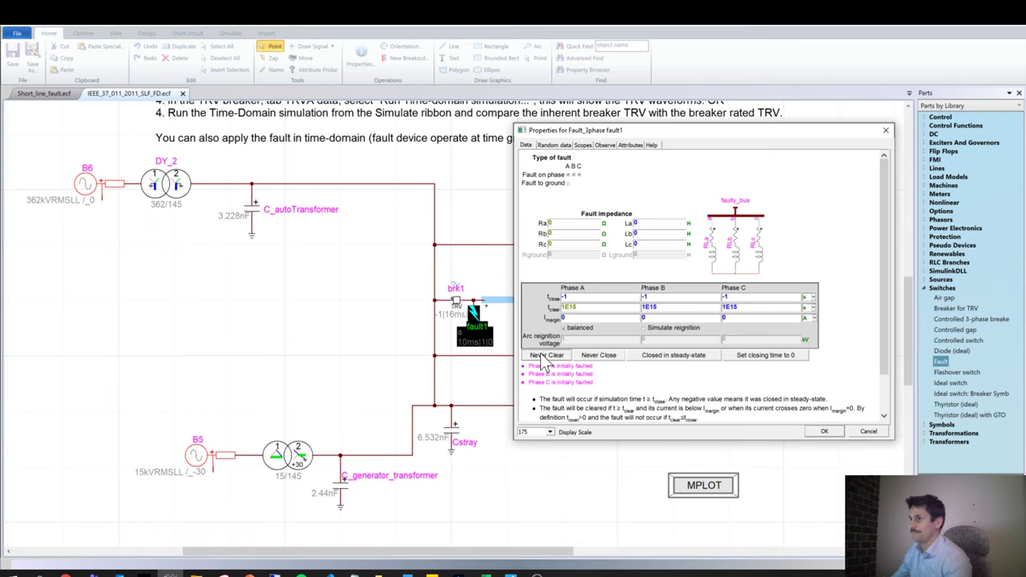
click(823, 431)
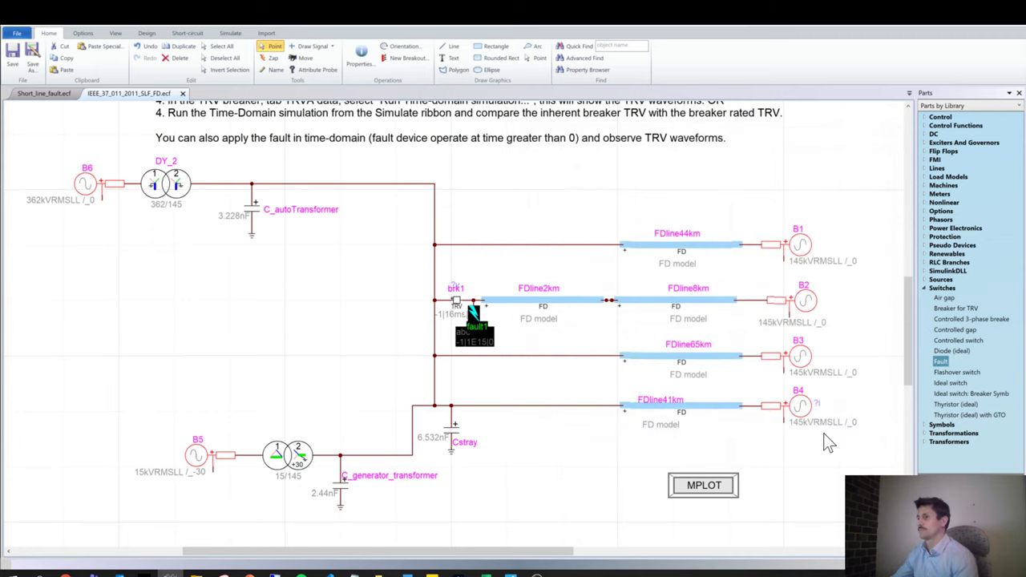
Set the opening time of TRV breaker brk1 to 5 ms on all three phases.
double_click(453, 300)
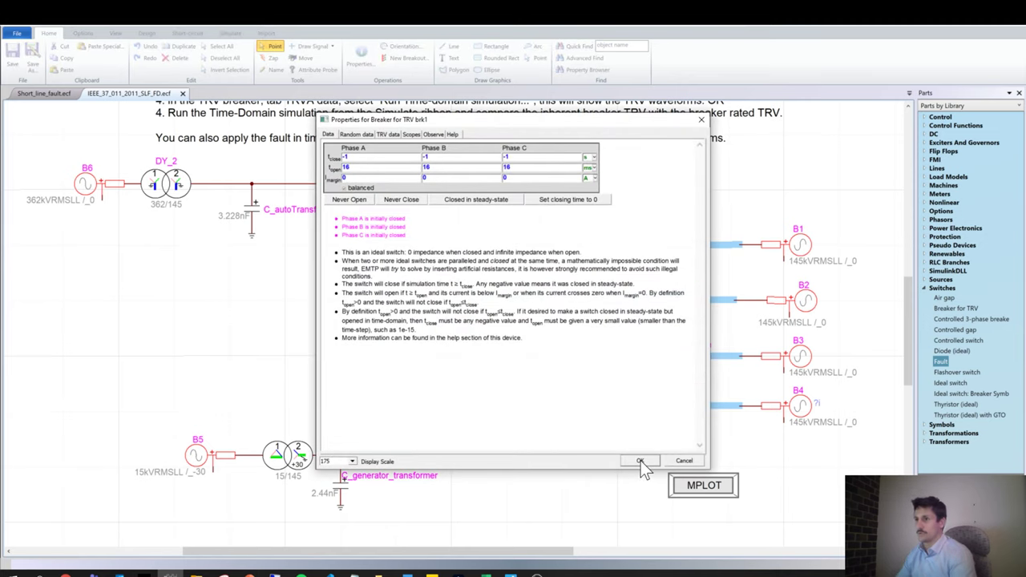
double_click(346, 167)
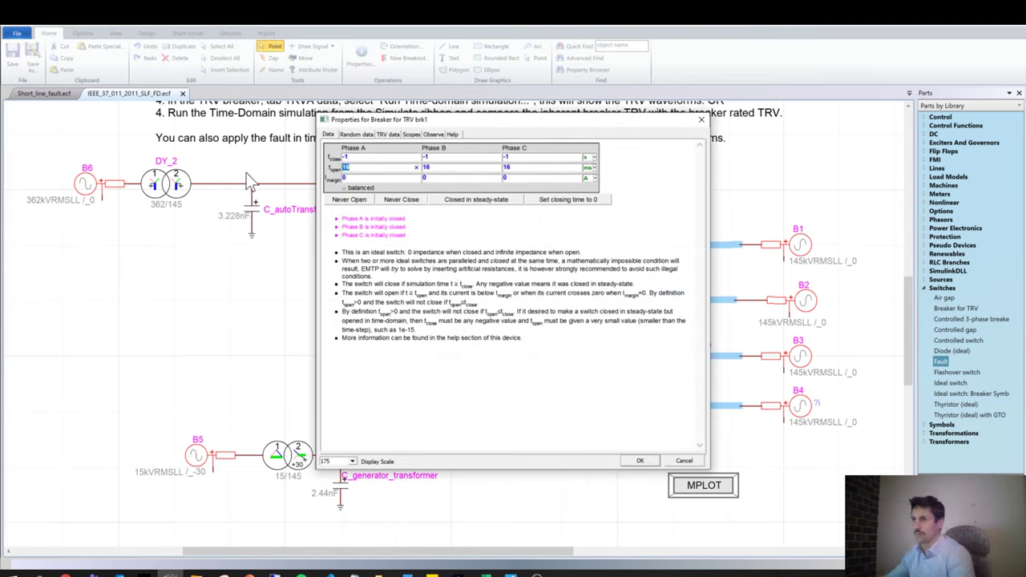
text(5)
key(Tab)
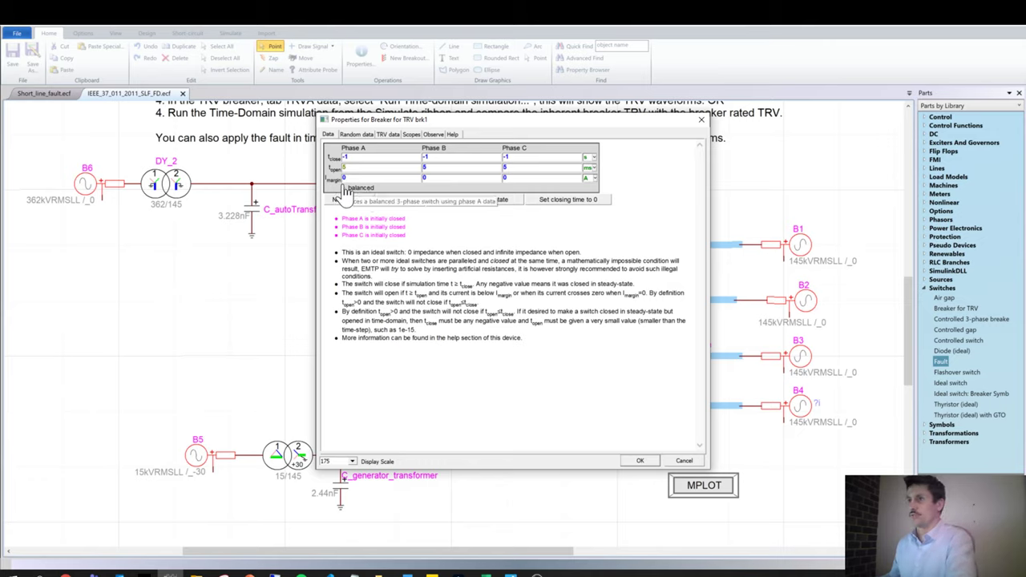
Enable drawing the rated TRV for brk1 and use the Standard IEEE C37.06 (2009) envelope.
click(365, 134)
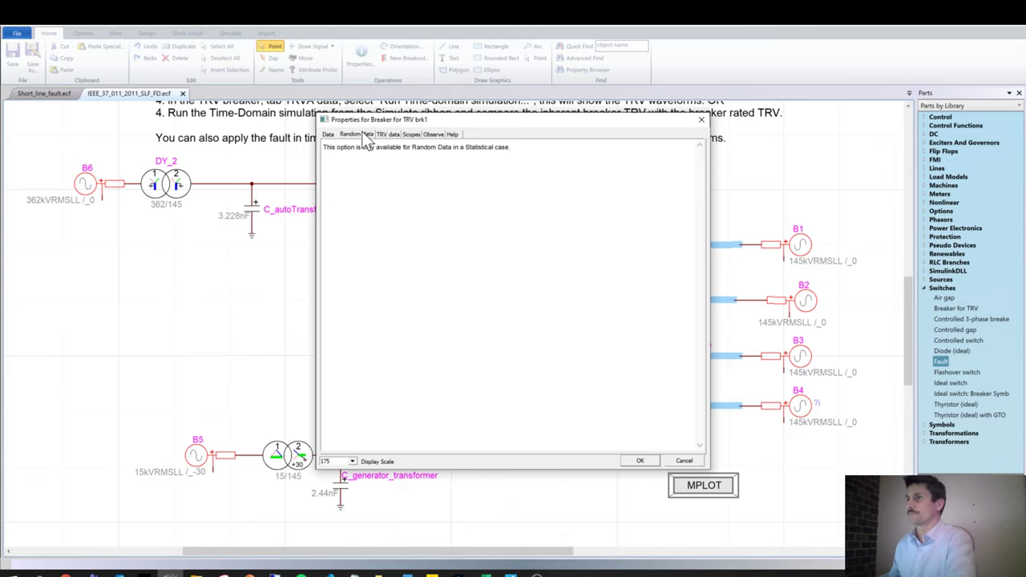
click(387, 135)
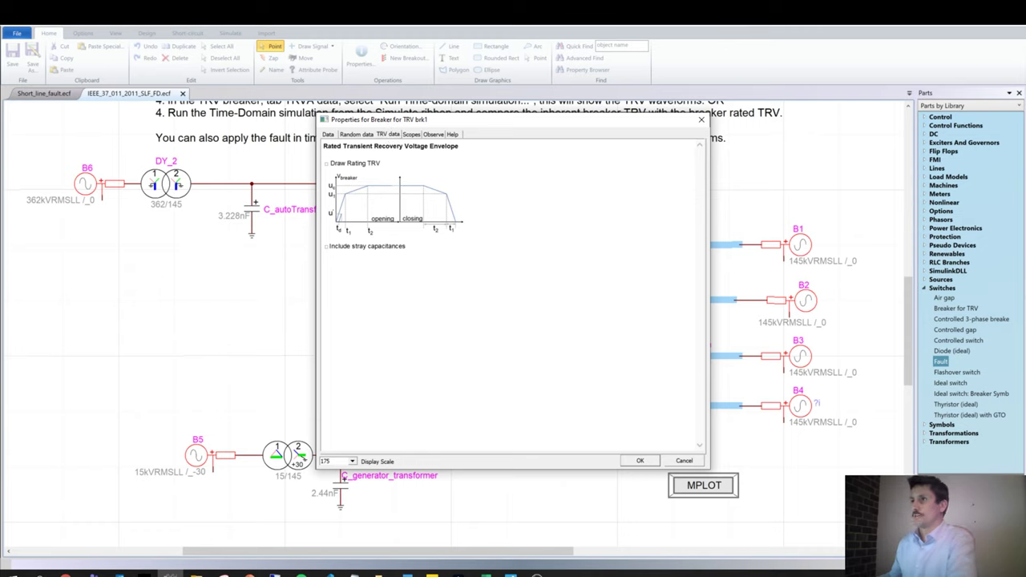
click(326, 164)
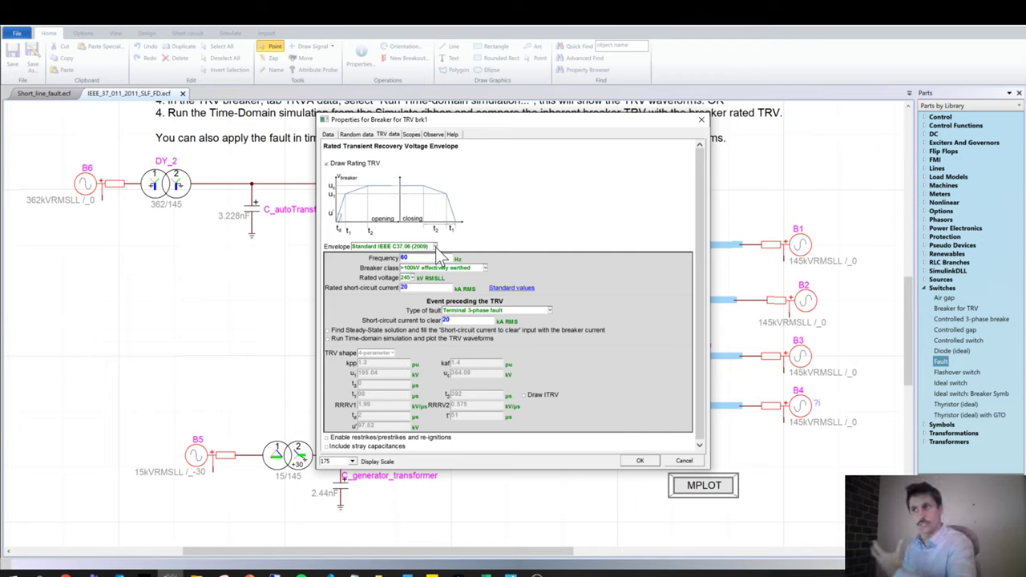
click(434, 250)
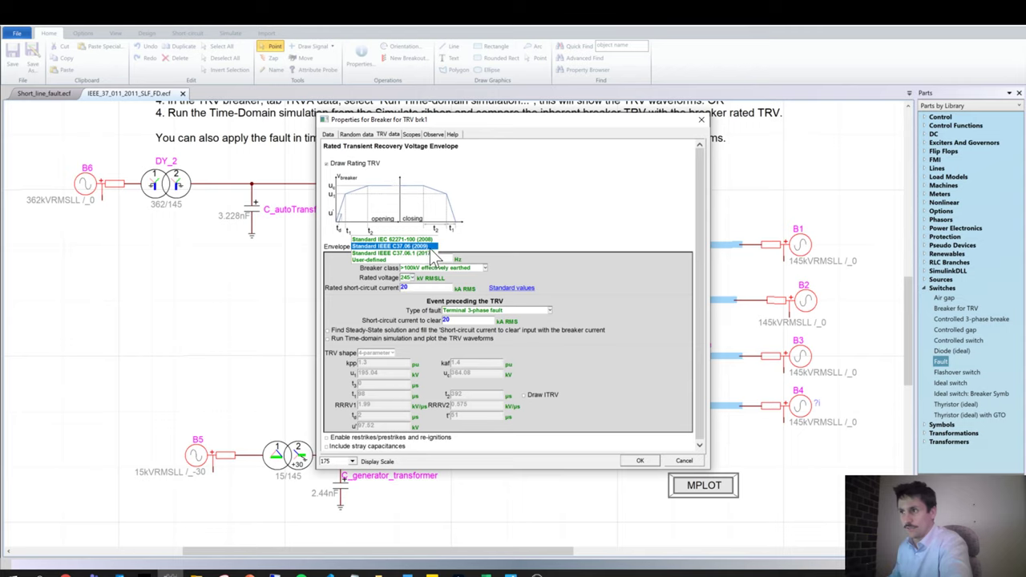
click(430, 247)
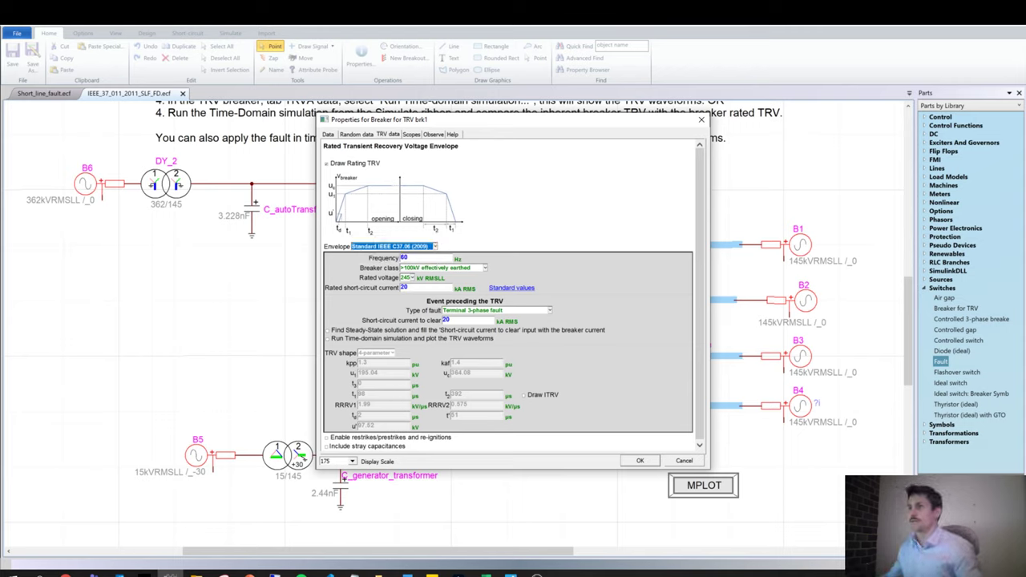
Set brk1's breaker class to >100kV effectively earthed, rated voltage to 145 kV and rated short-circuit current to the standard 31.5 kA.
click(431, 269)
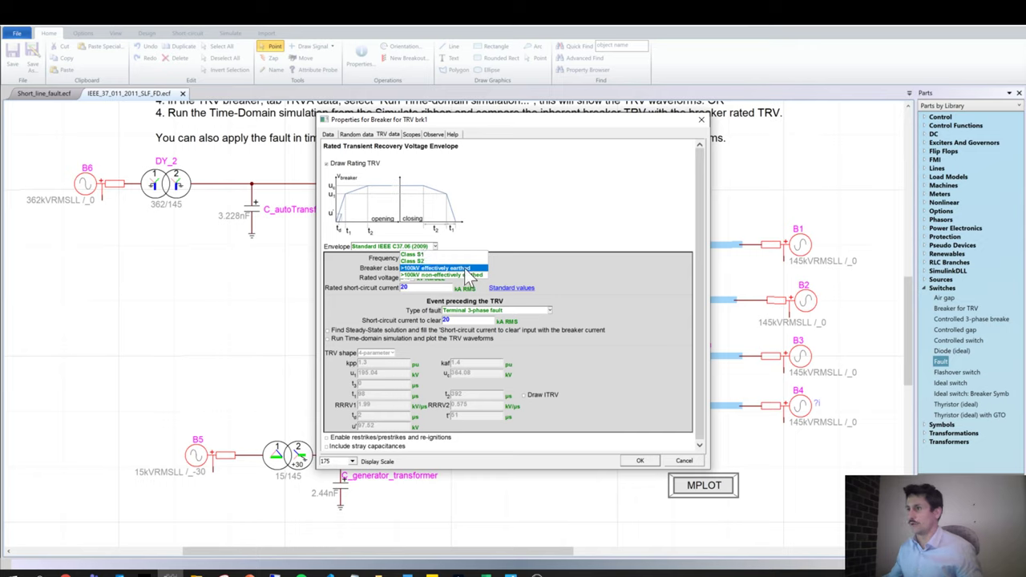
click(466, 270)
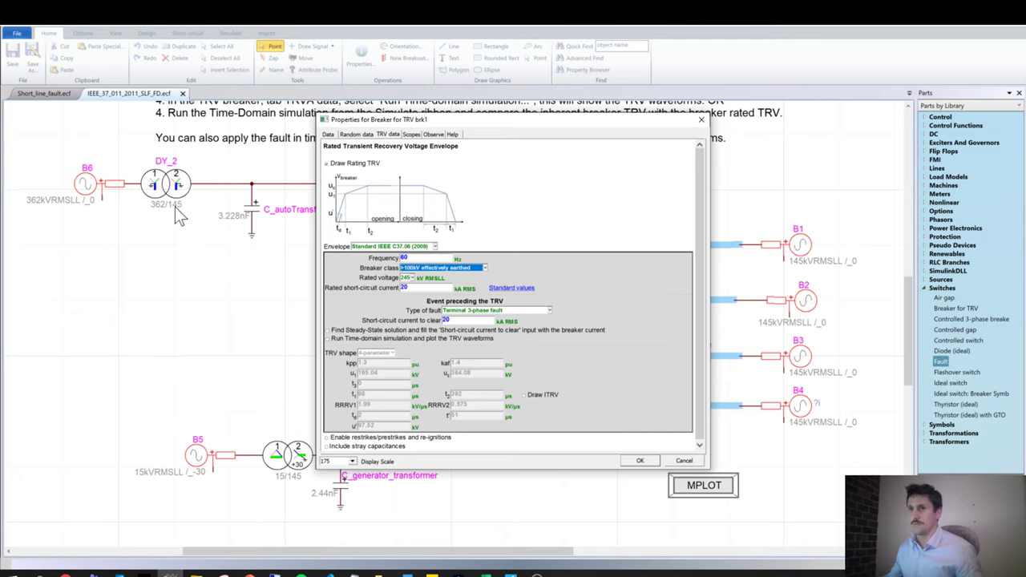
click(408, 277)
click(407, 264)
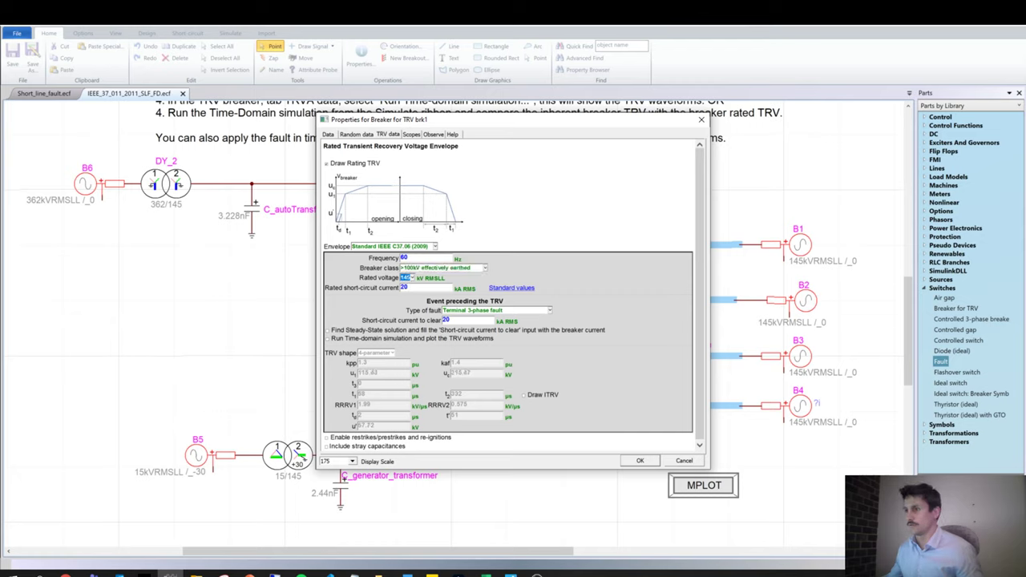
click(505, 288)
click(336, 278)
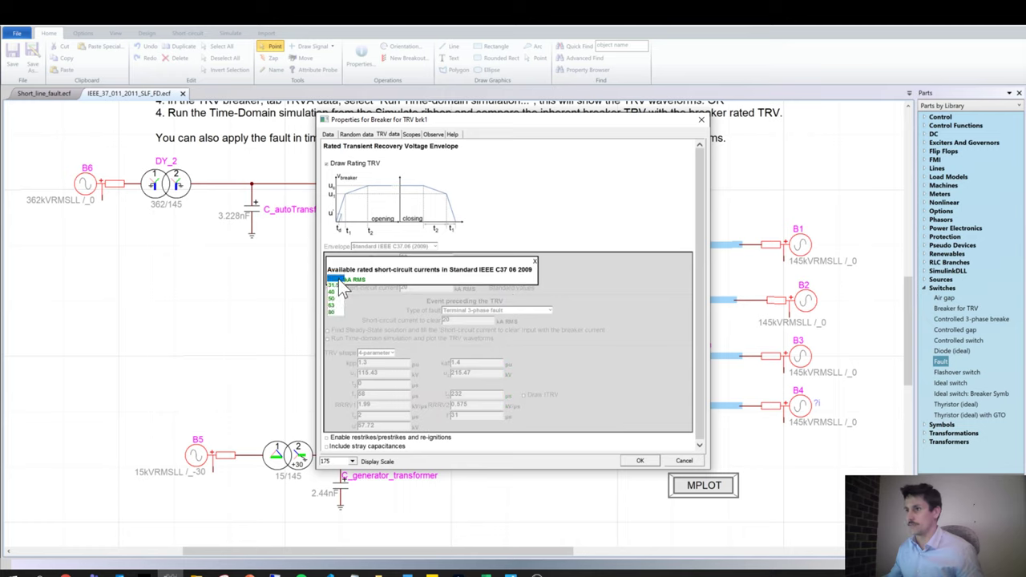
click(338, 285)
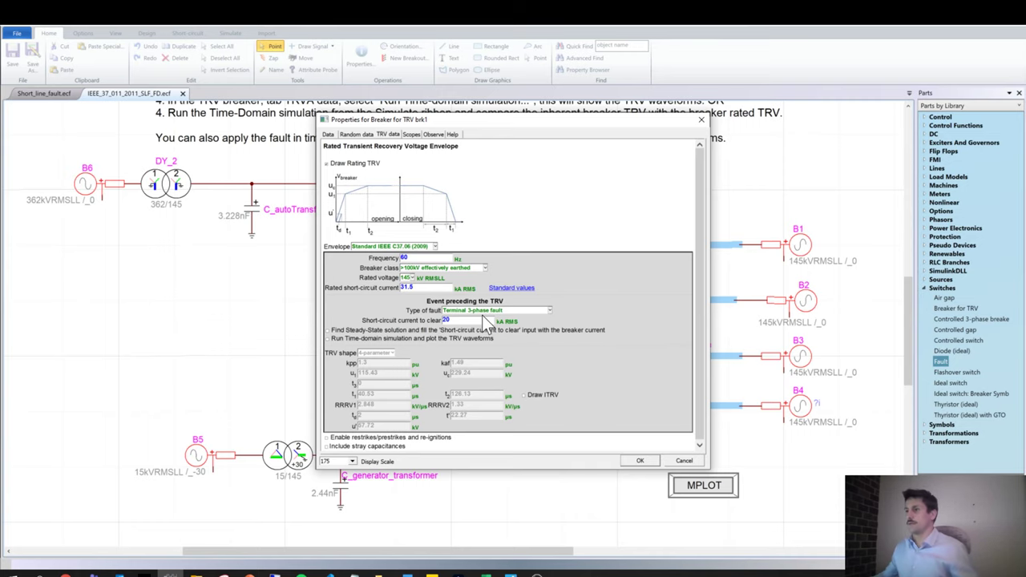
Try short-circuit currents to clear of 10 kA and 5 kA in brk1's TRV data.
drag(478, 120, 701, 109)
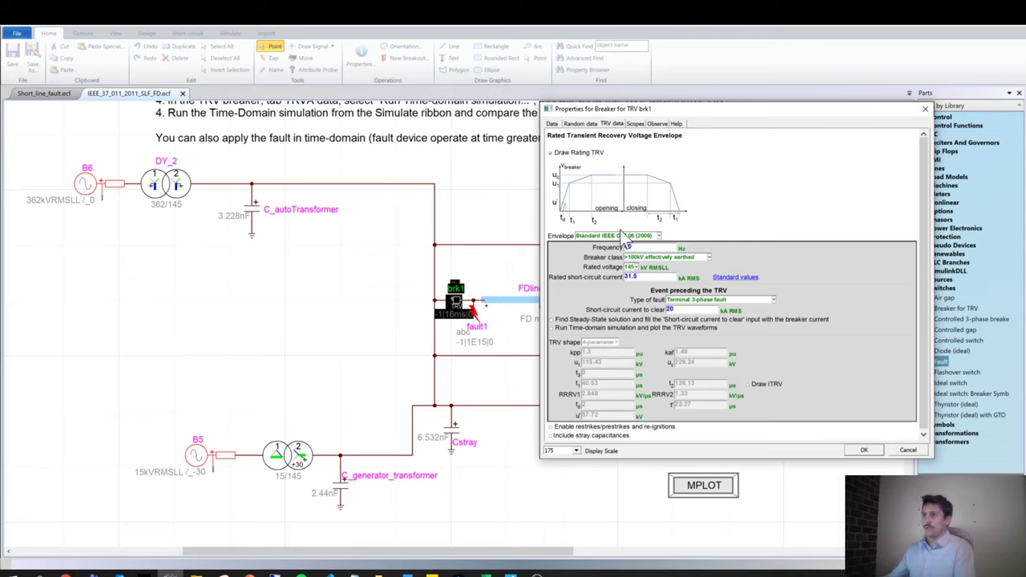
double_click(669, 310)
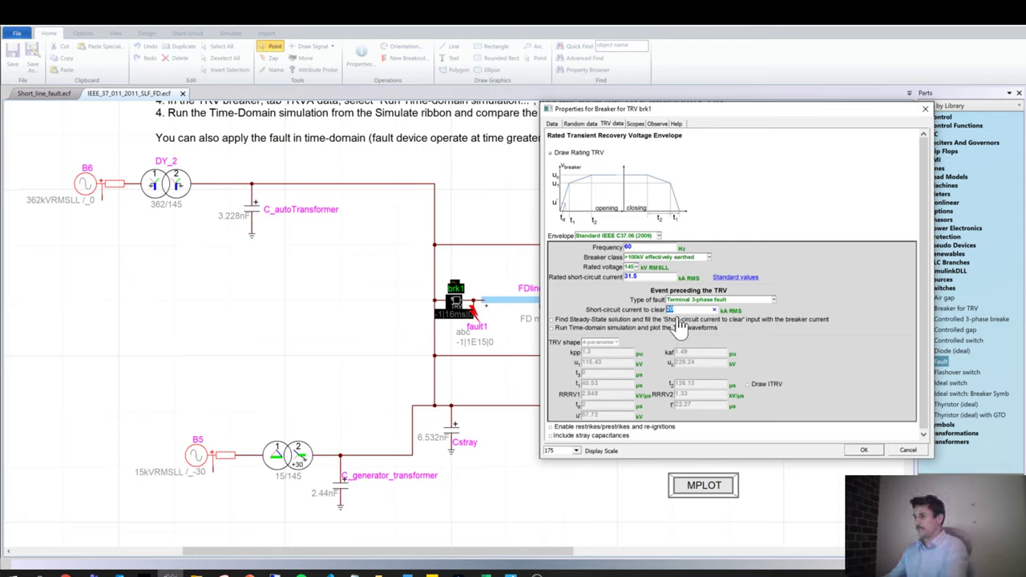
text(10)
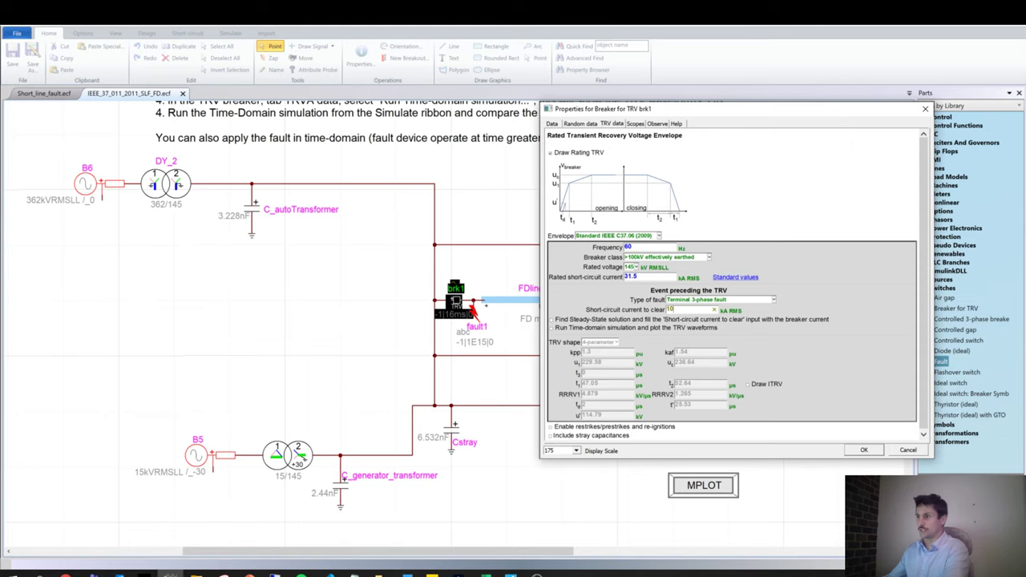
key(BackSpace)
key(BackSpace)
text(5)
click(813, 341)
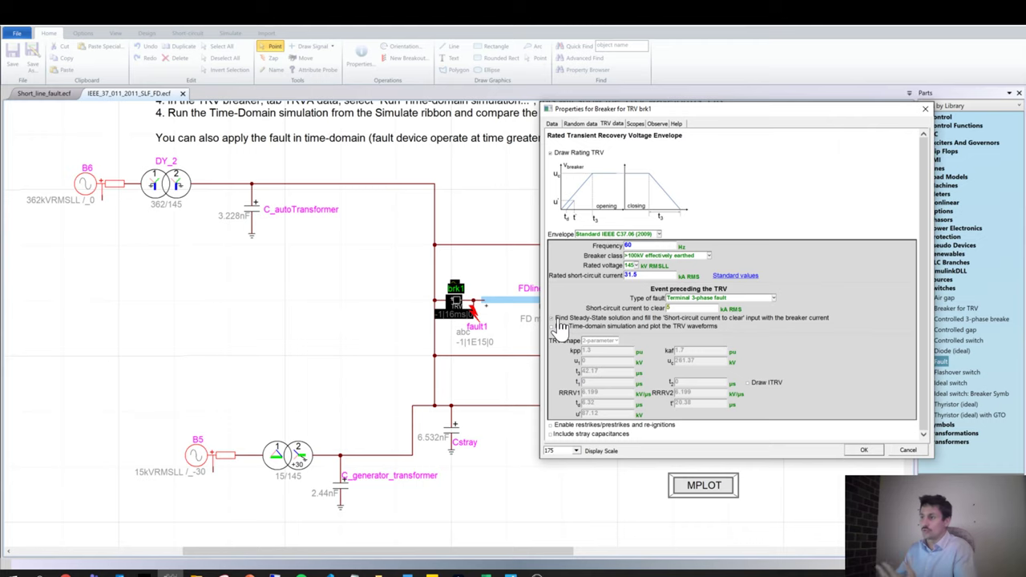
Find the steady-state solution to fill brk1's short-circuit current to clear with the breaker current, and reopen its TRV data.
click(853, 451)
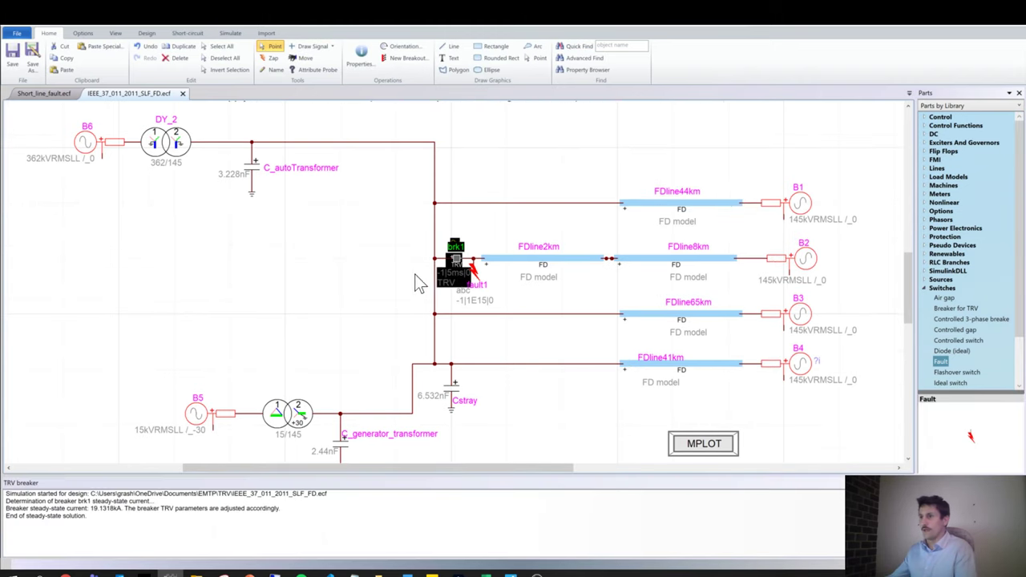
double_click(460, 261)
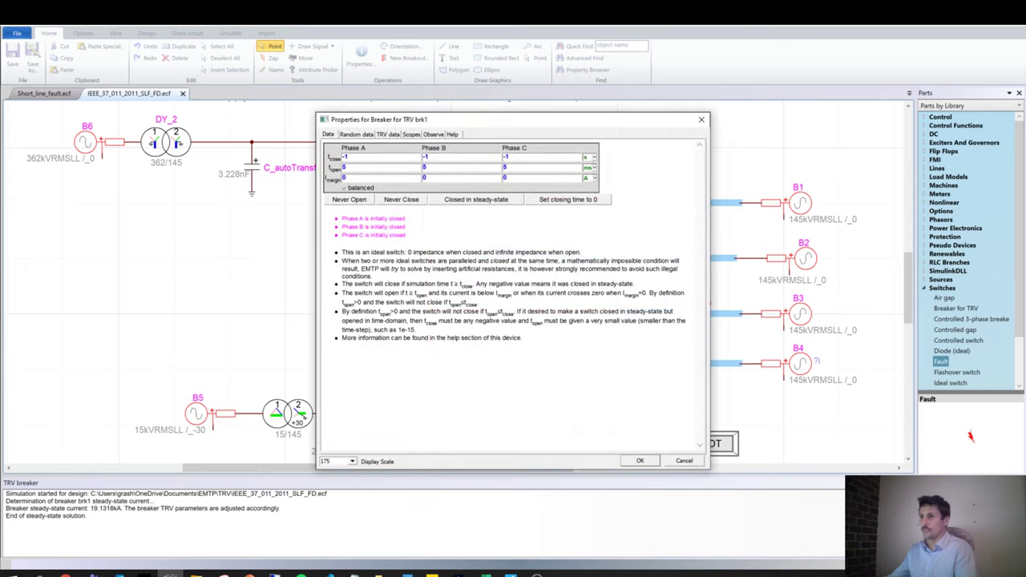
click(355, 136)
click(387, 134)
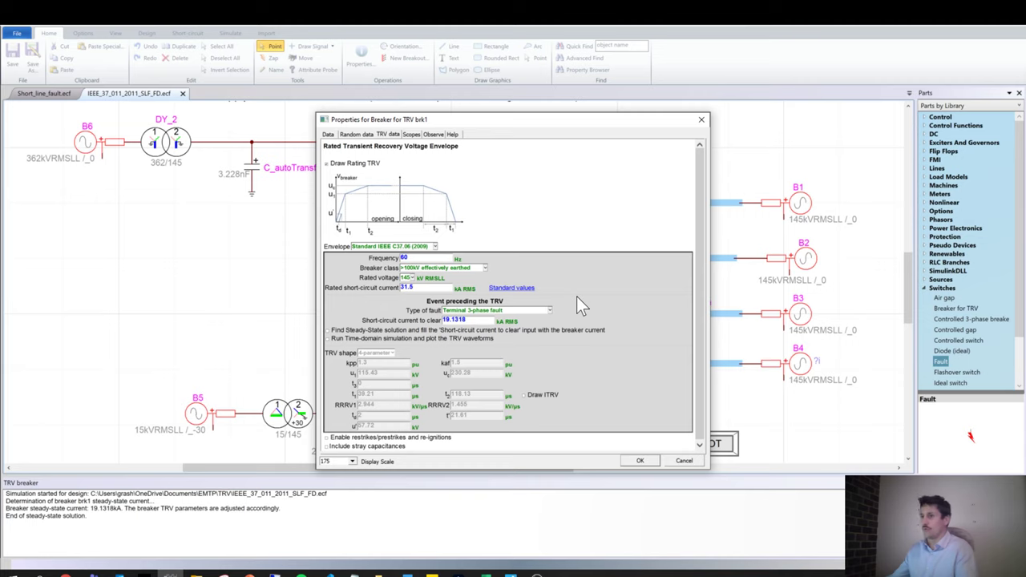
Run the time-domain simulation from brk1's TRV data and display the TRV waveform plots.
drag(470, 123, 654, 122)
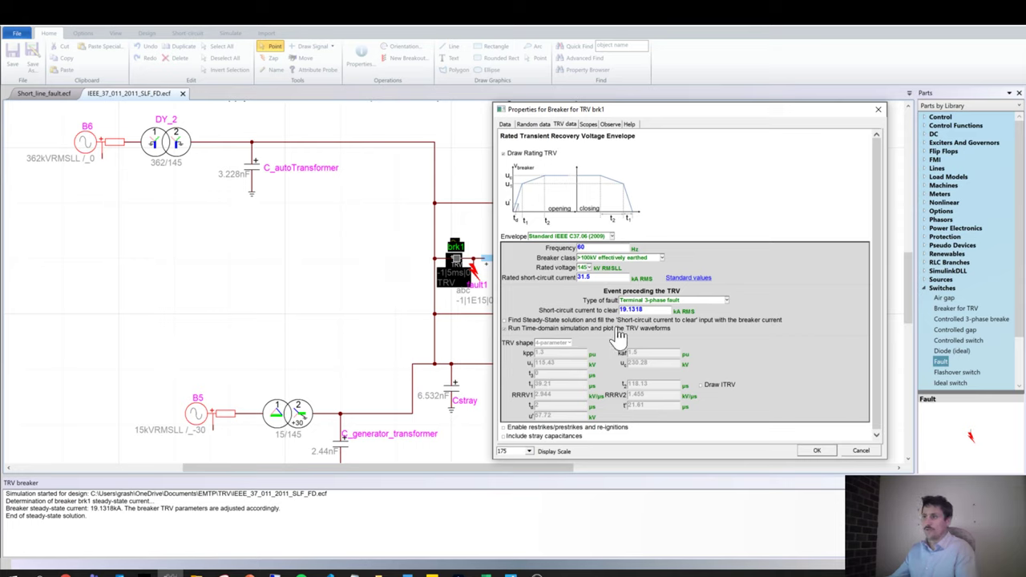
click(811, 451)
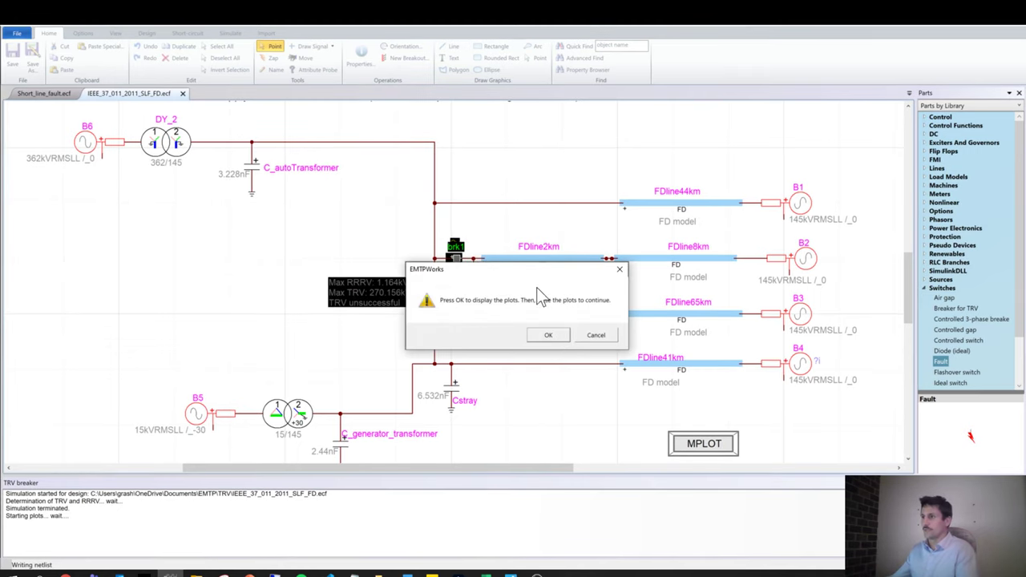
drag(529, 273, 525, 307)
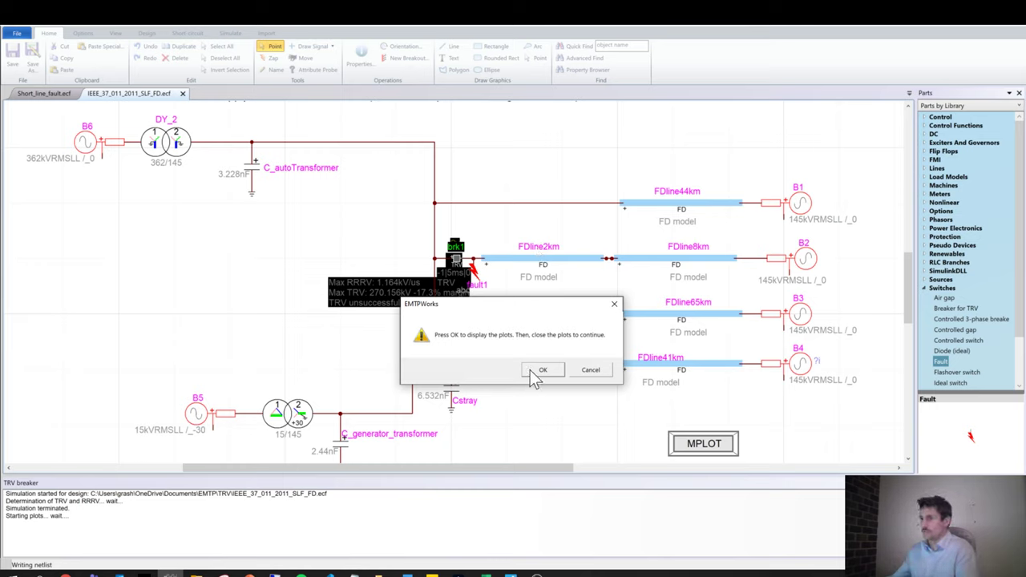
drag(487, 305, 477, 298)
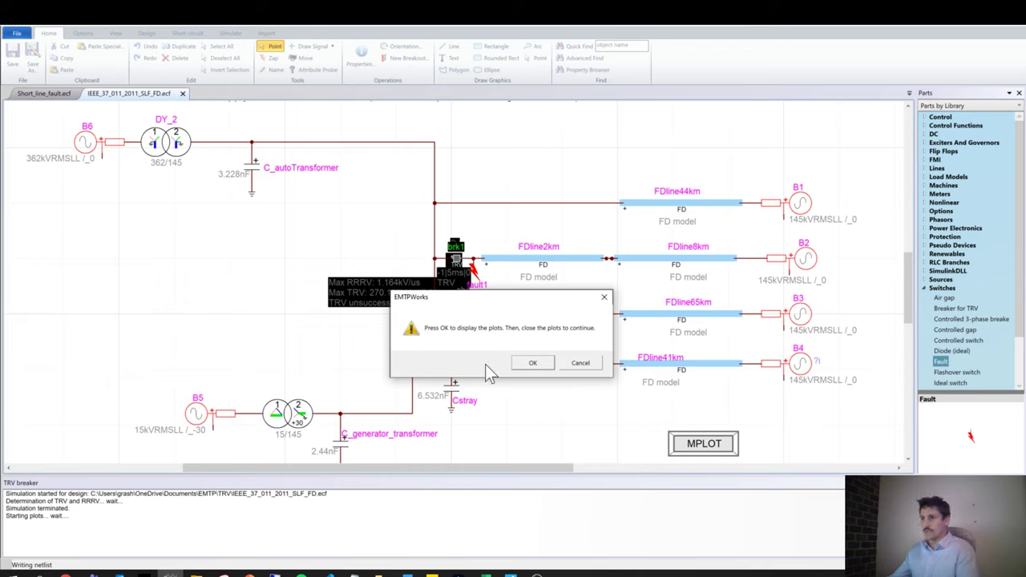
drag(455, 295, 521, 285)
click(597, 354)
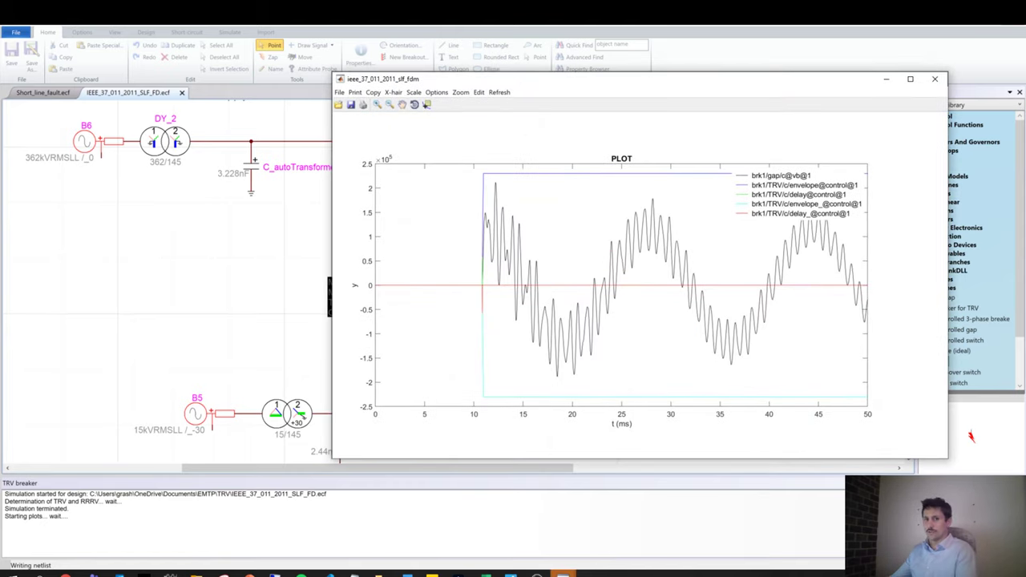
Spread out the three phase plots, examine phase A's TRV against its envelope from about 9 to 10.7 ms, and close the plots.
drag(549, 149, 652, 221)
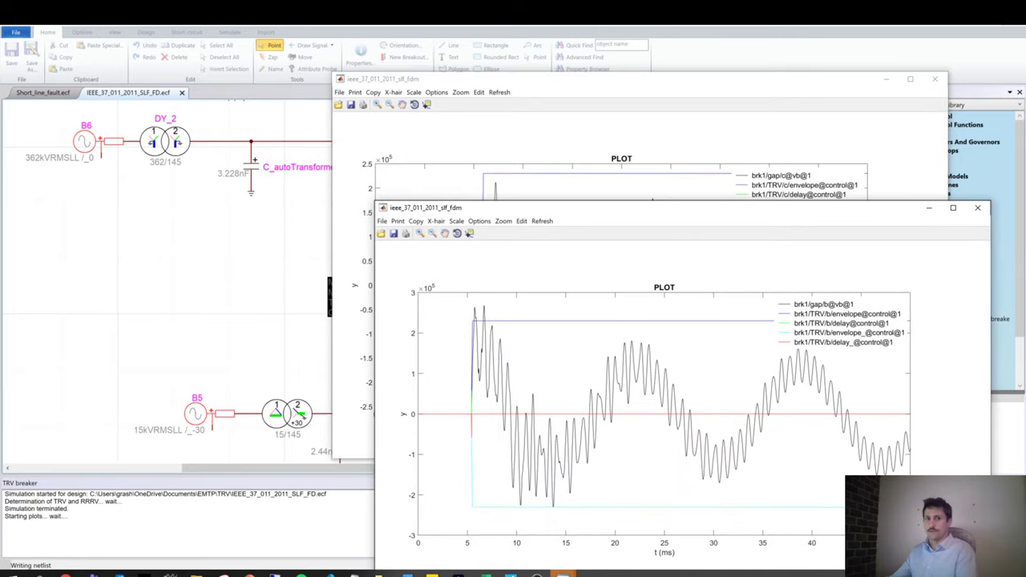
drag(427, 139, 283, 99)
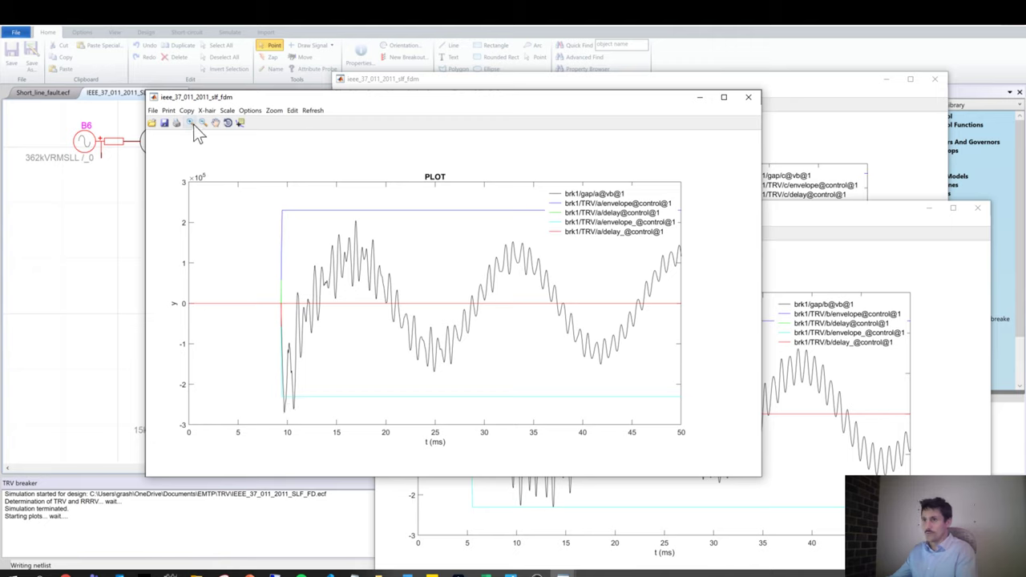
drag(276, 203, 303, 414)
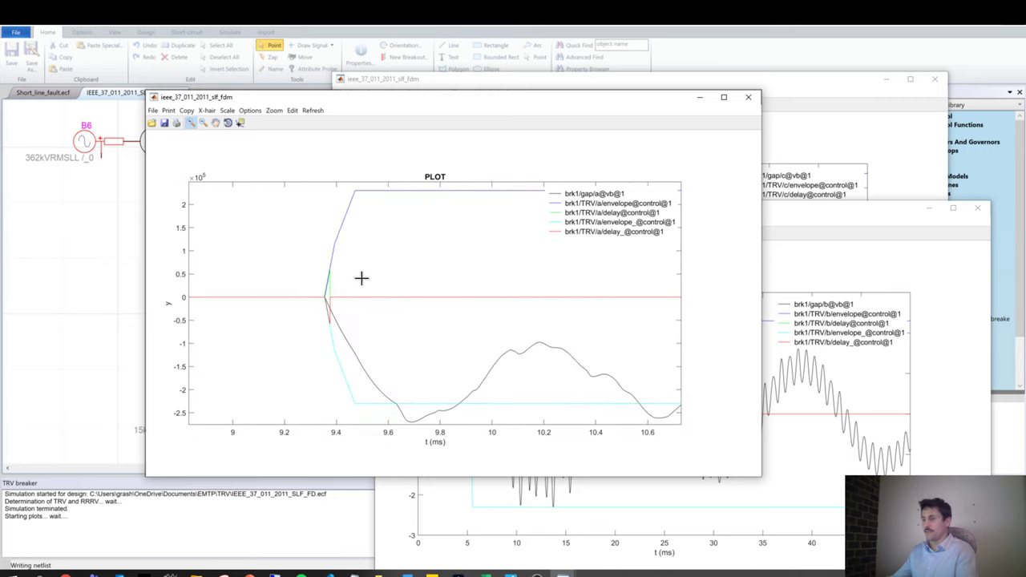
click(747, 97)
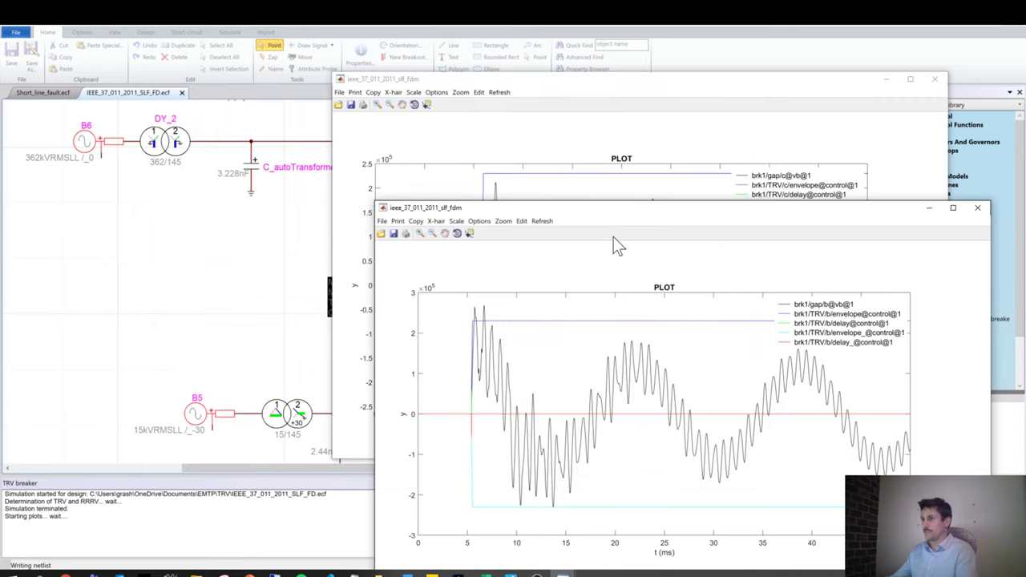
click(977, 208)
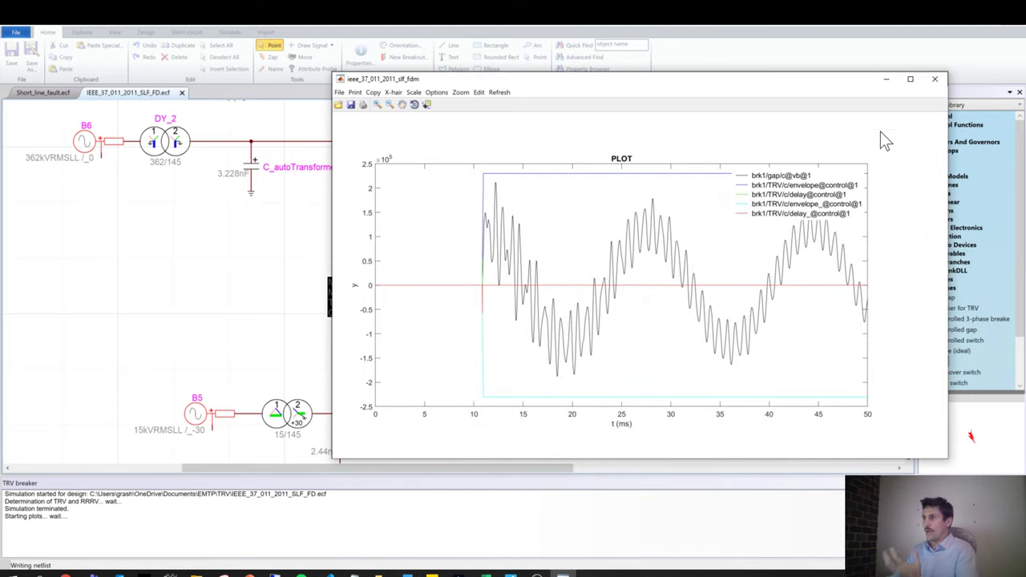
click(935, 80)
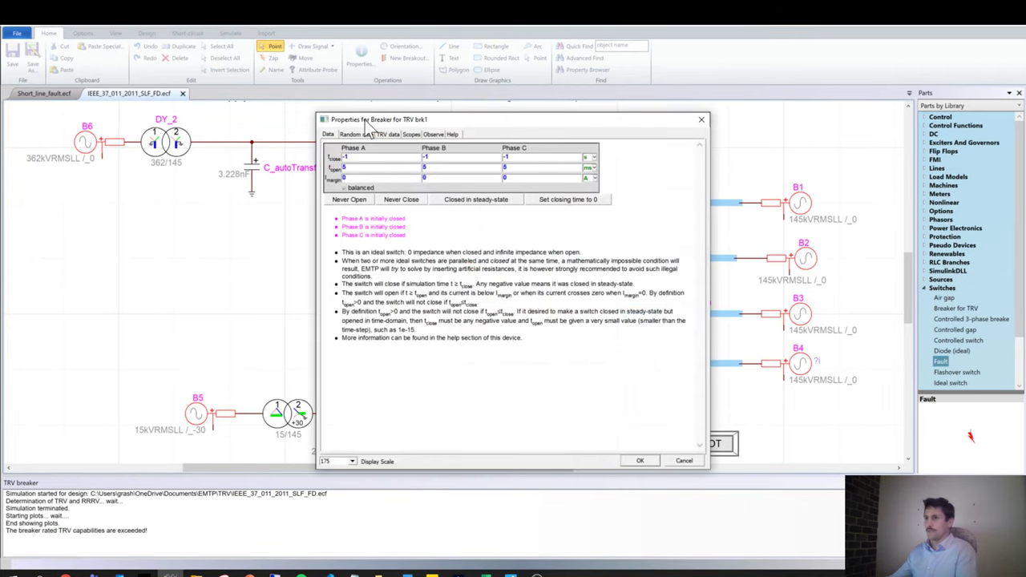
Set brk1's rated short-circuit current to the standard value of 80 kA.
click(356, 135)
click(386, 135)
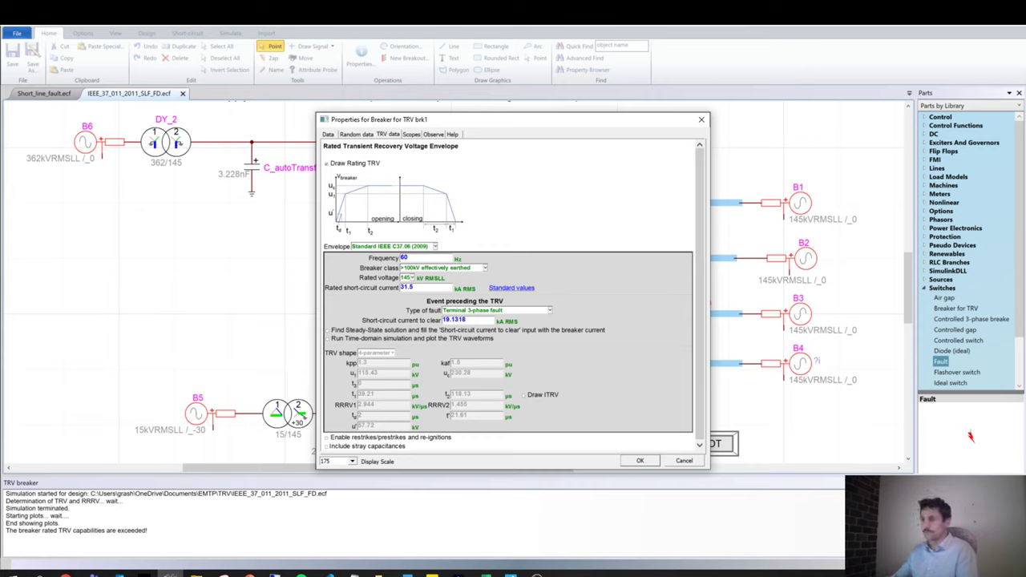
click(505, 288)
click(338, 277)
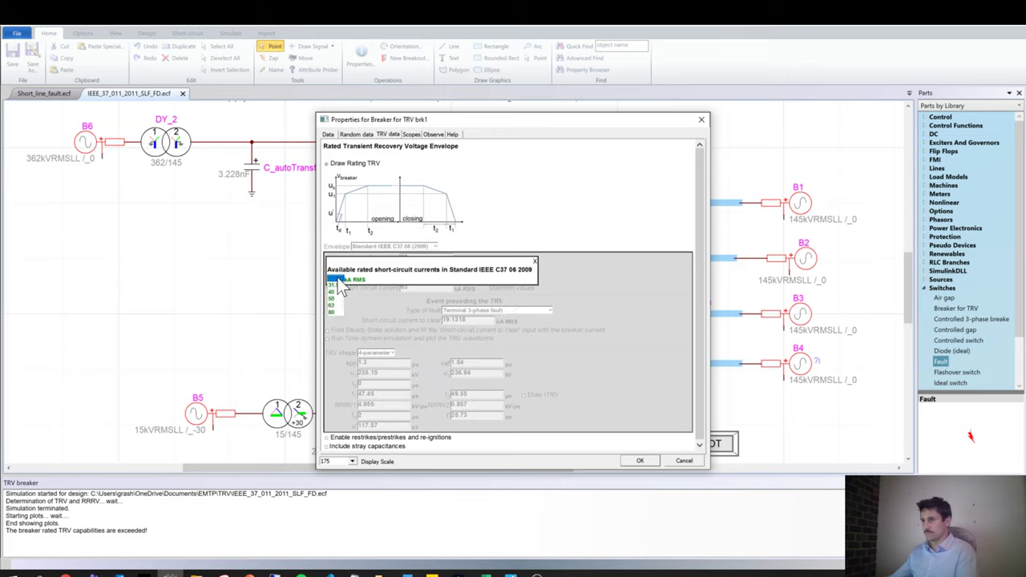
click(332, 310)
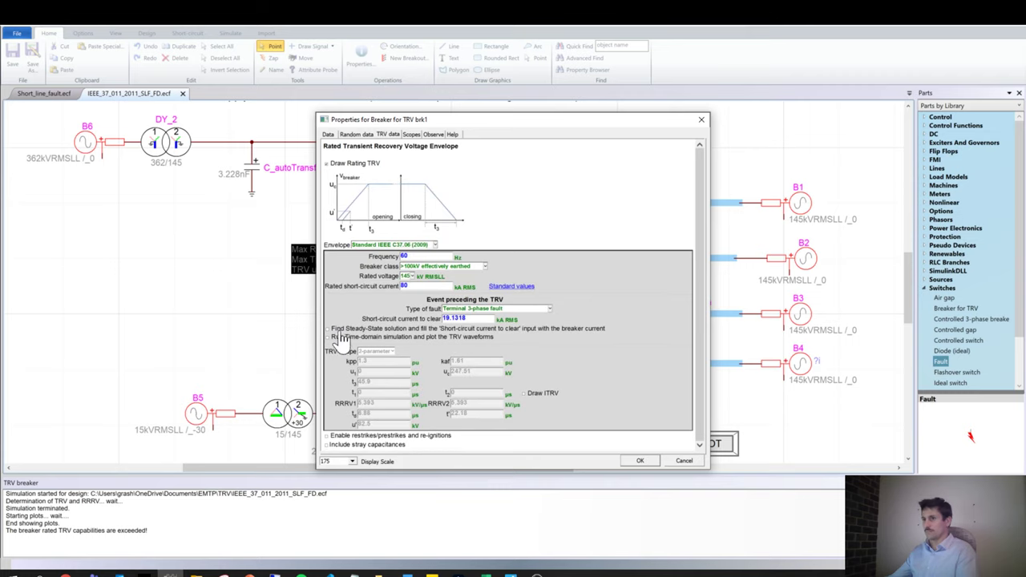
Rerun brk1's time-domain TRV simulation without displaying the plots.
click(328, 336)
click(640, 460)
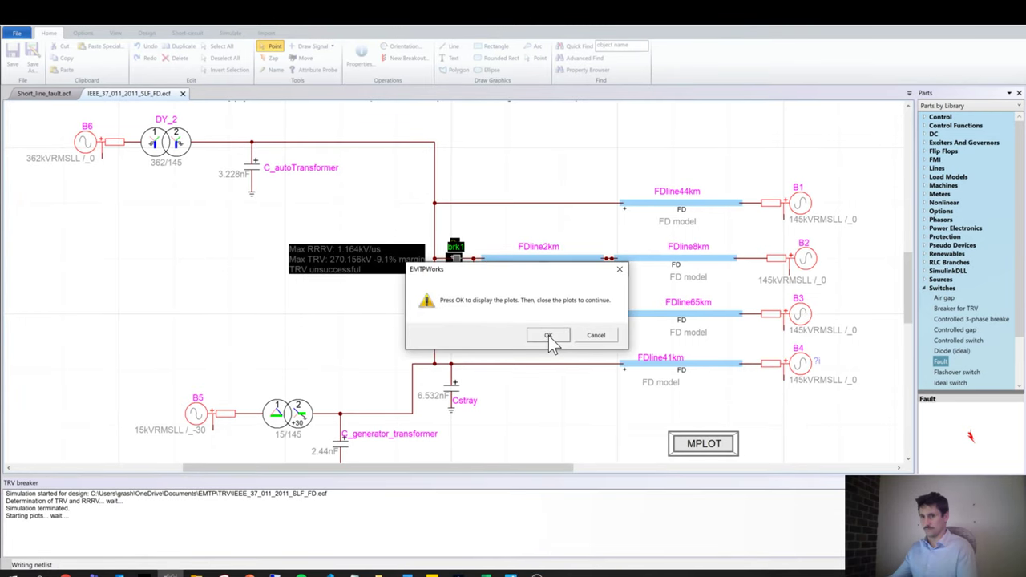
click(582, 336)
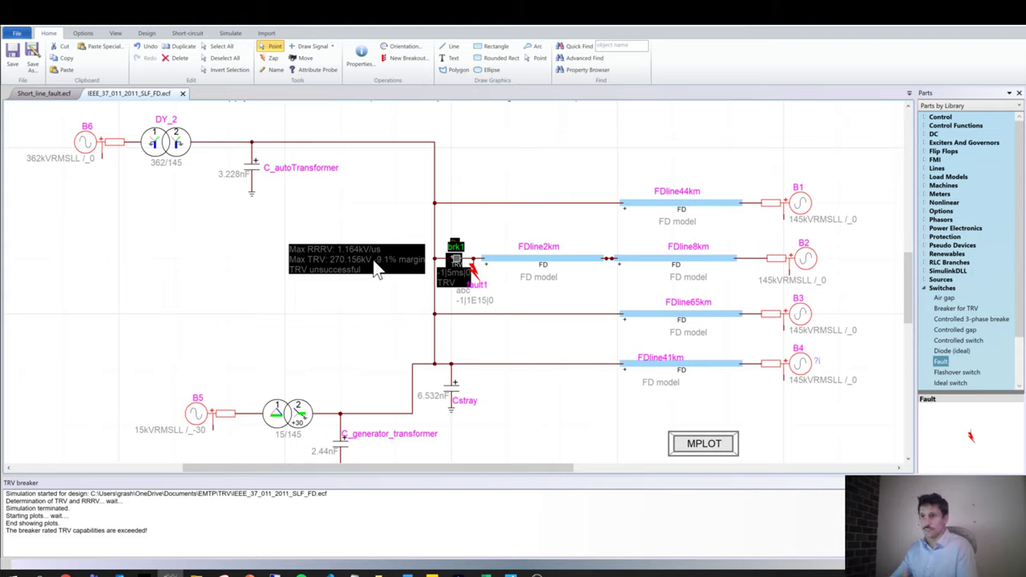
Check the settings of the three-phase fault fault1 and leave its properties.
double_click(473, 267)
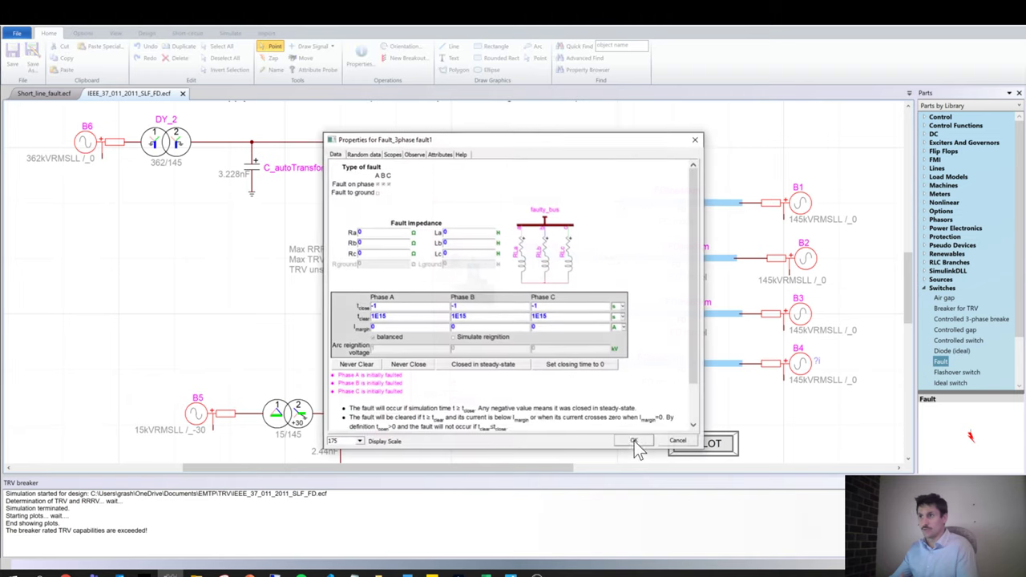
click(690, 145)
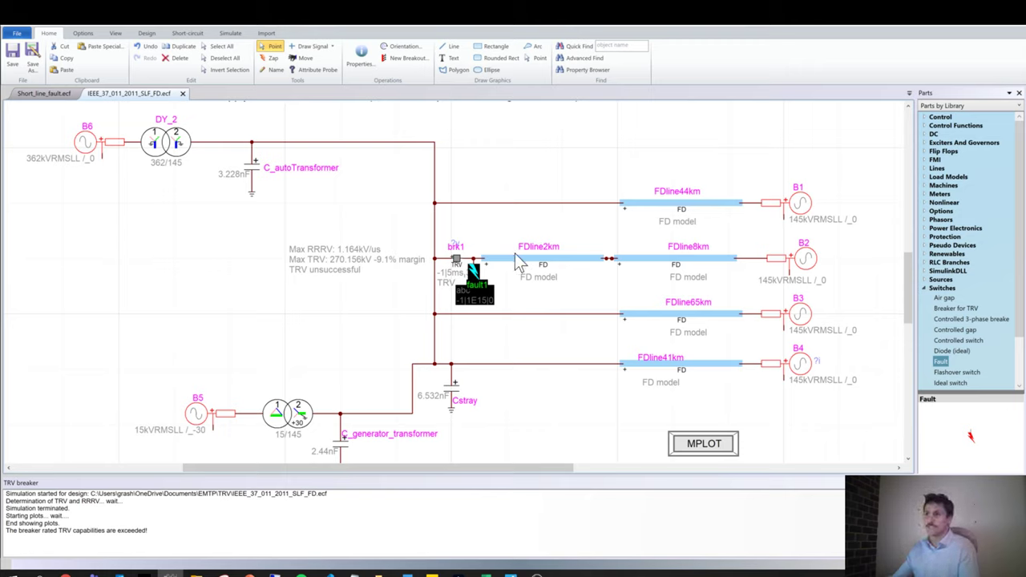
Add a ground connection to the three-phase fault fault1 at the breaker terminal.
click(456, 263)
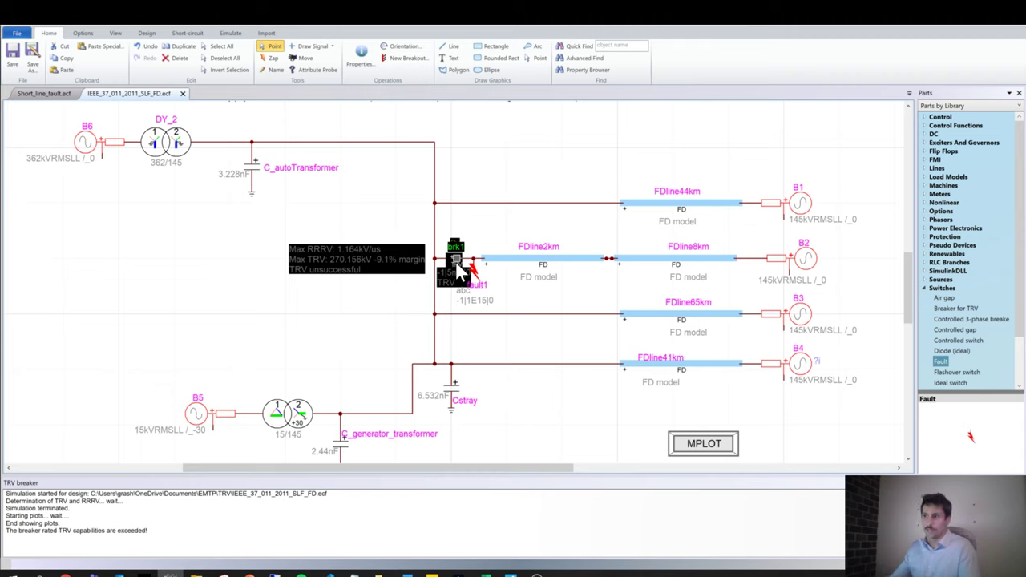
double_click(475, 277)
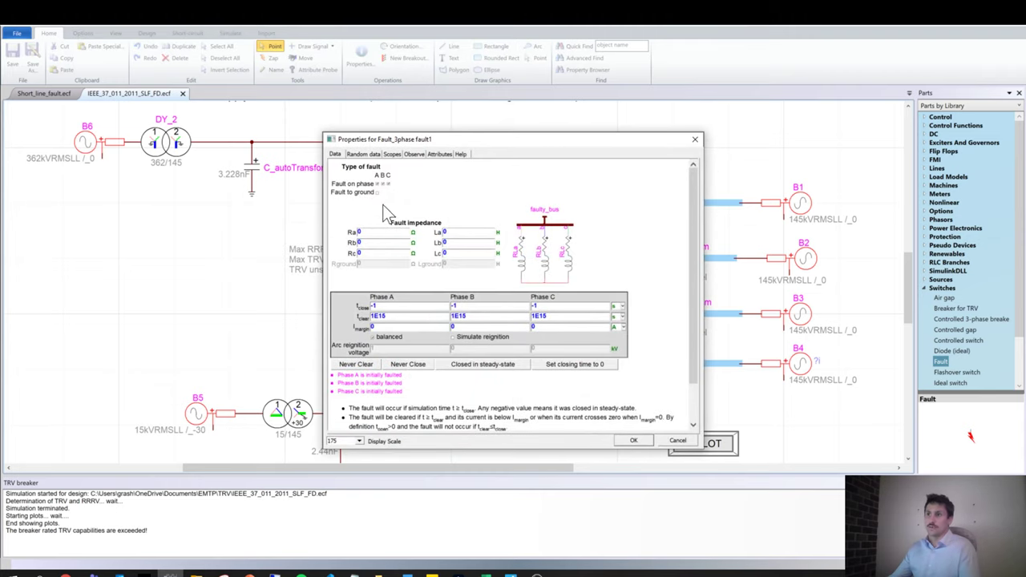
click(377, 193)
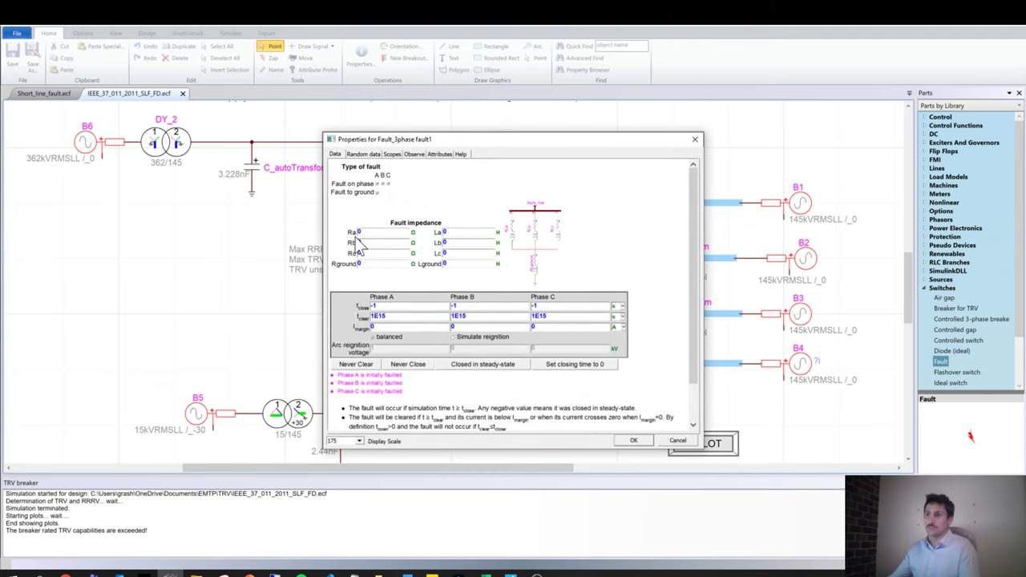
click(634, 441)
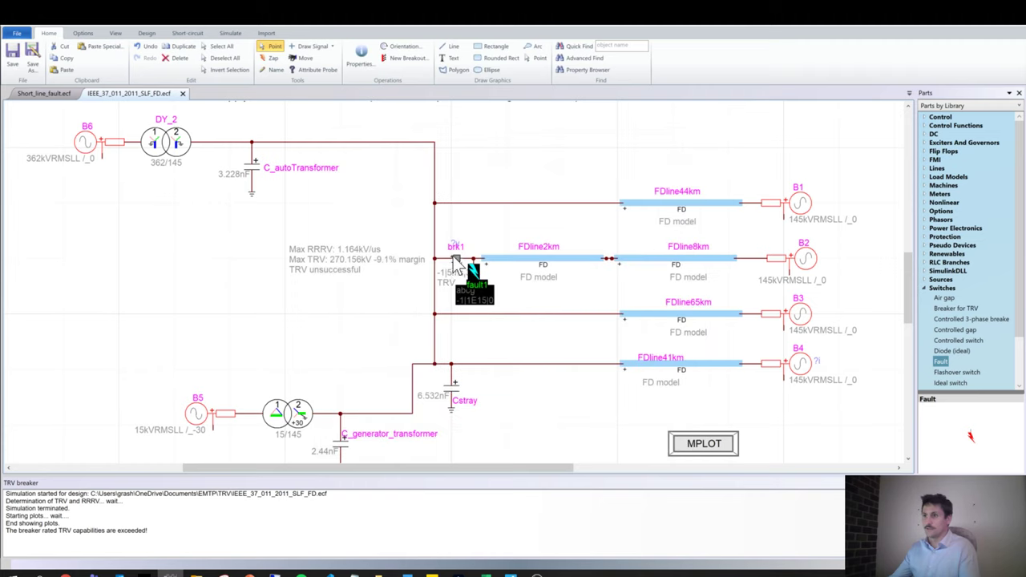
Rerun brk1's time-domain TRV simulation for the grounded three-phase fault and display the waveform plots.
double_click(455, 258)
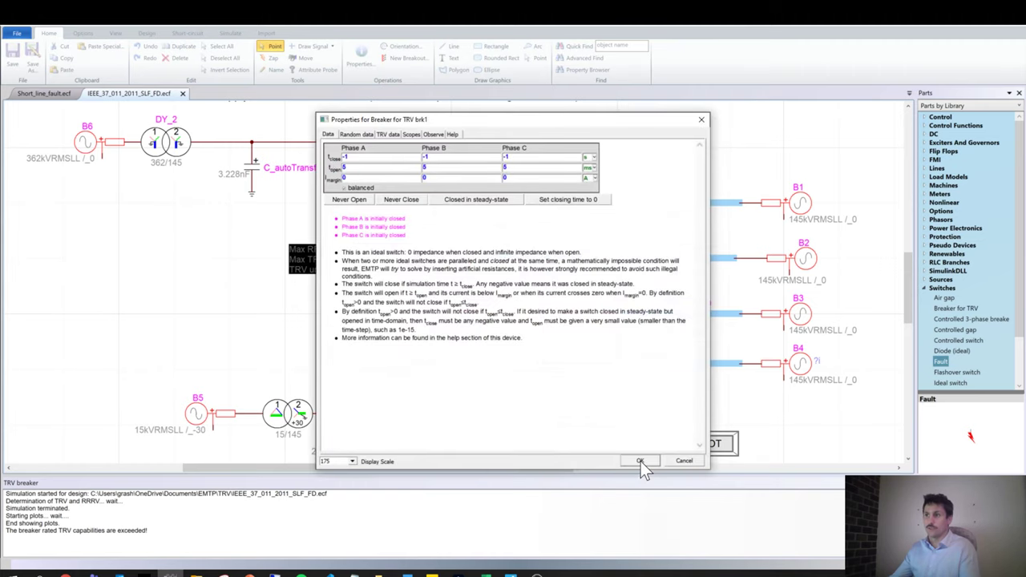
click(390, 135)
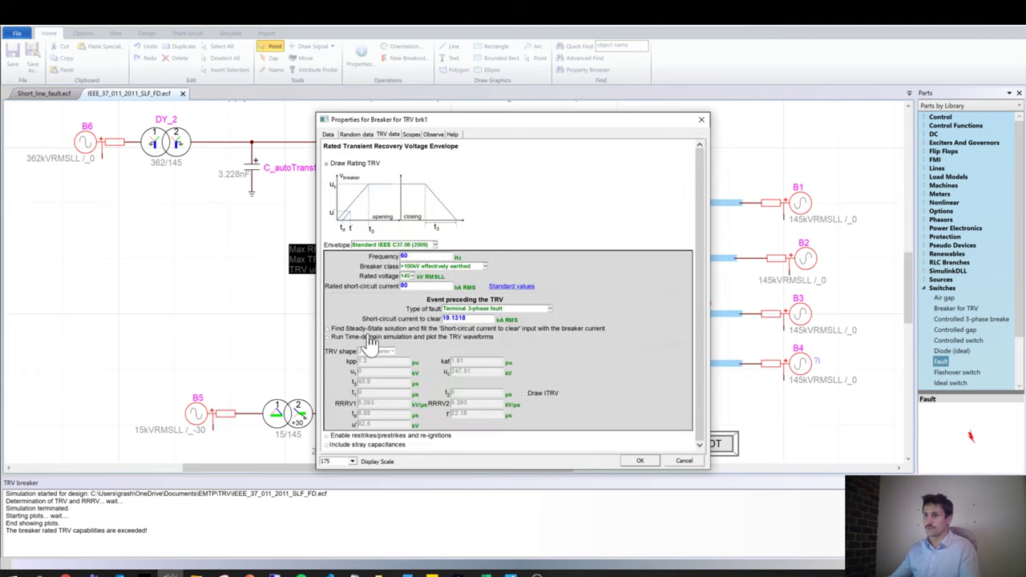
click(639, 462)
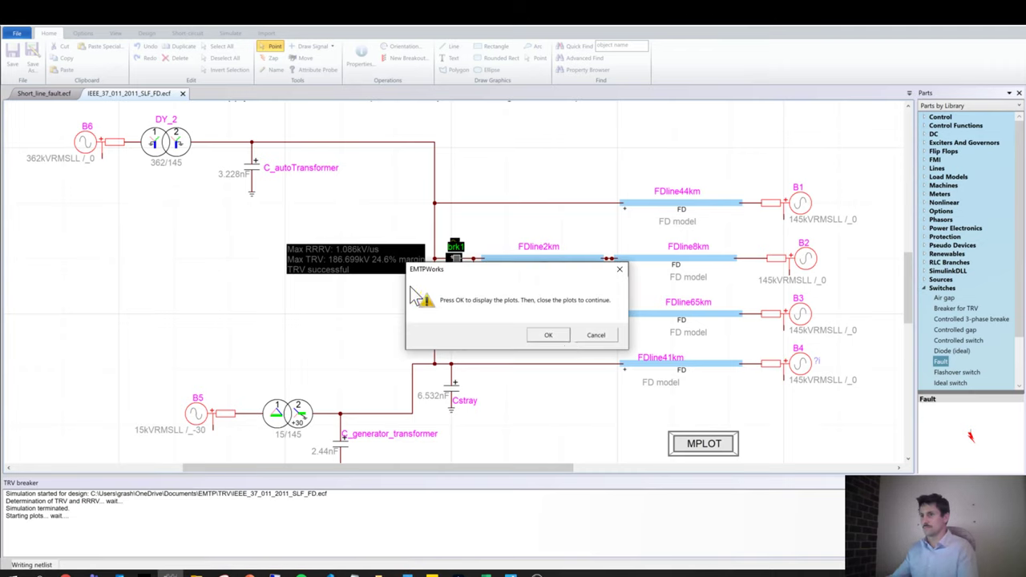
click(548, 335)
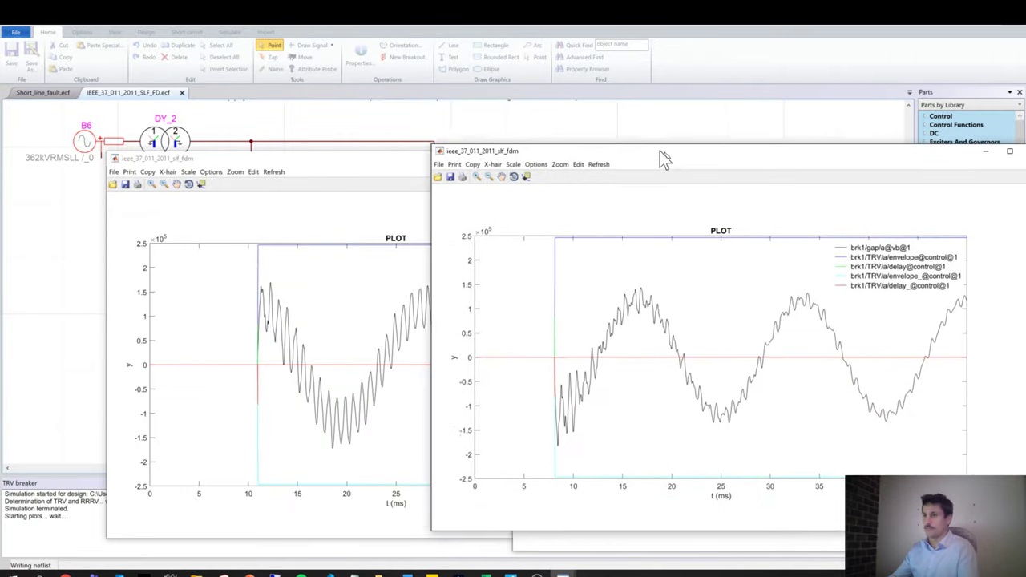
Examine the TRV of phases A, B and C against their envelopes, closing each plot.
drag(660, 150, 405, 137)
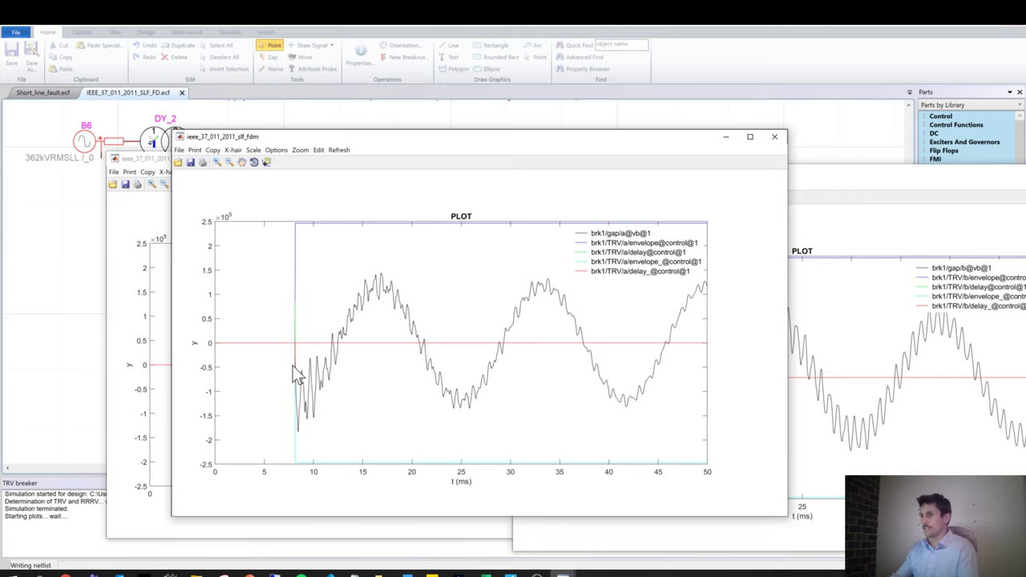
click(771, 140)
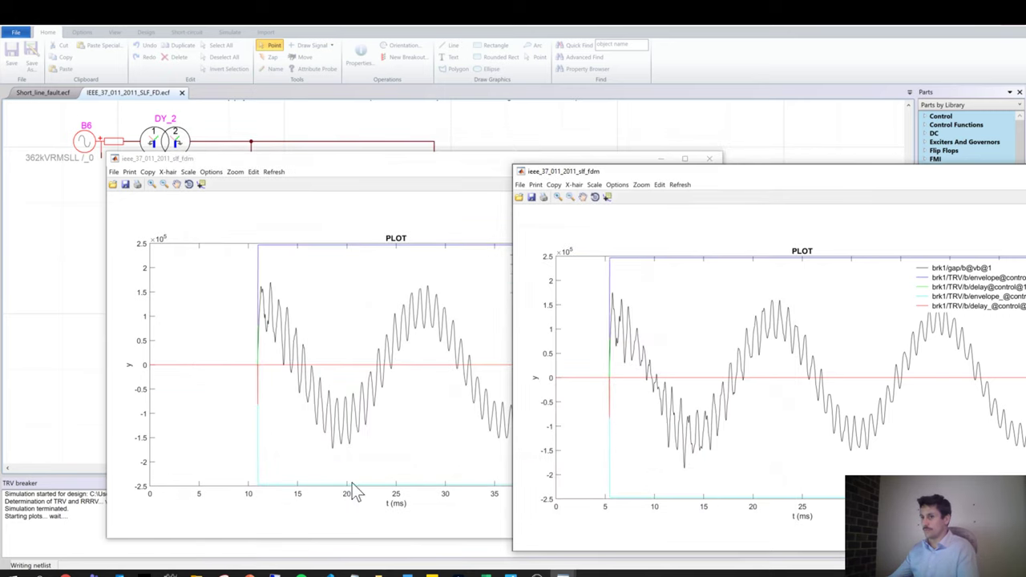
drag(606, 174, 214, 169)
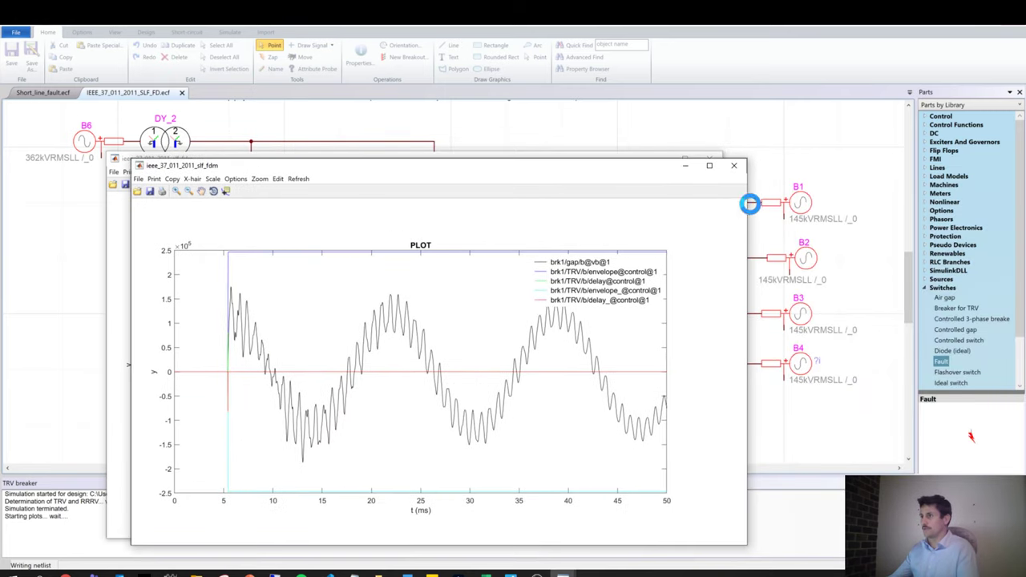
click(741, 170)
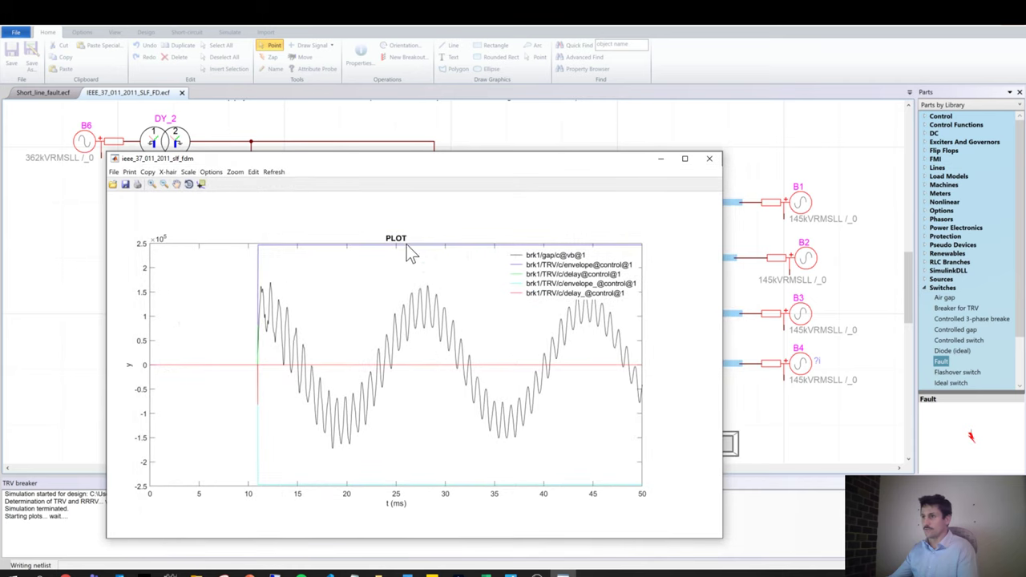
click(709, 158)
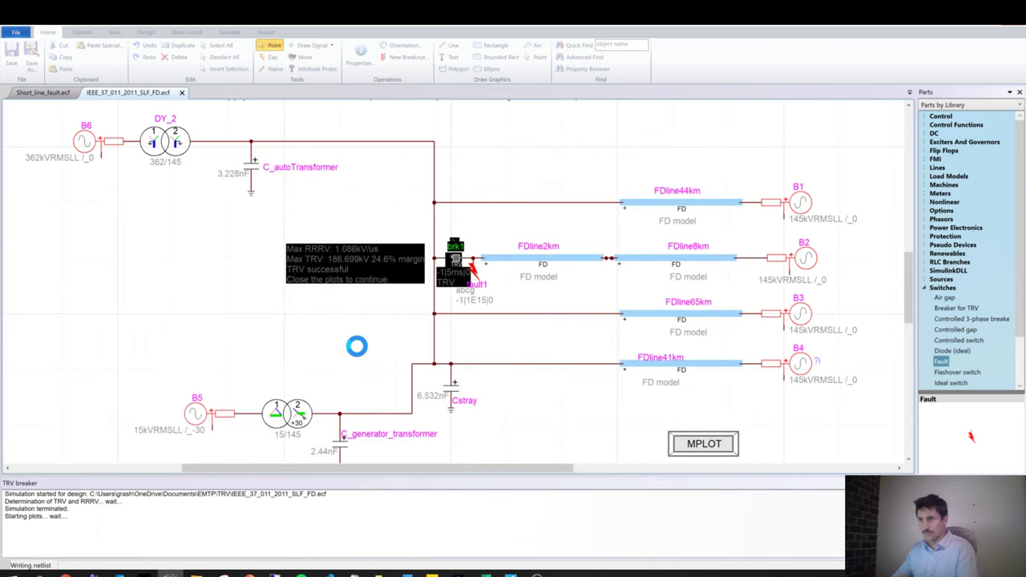
Move fault1 from the breaker terminal to the junction between FDline2km and FDline8km, removing the leftover wire.
click(472, 281)
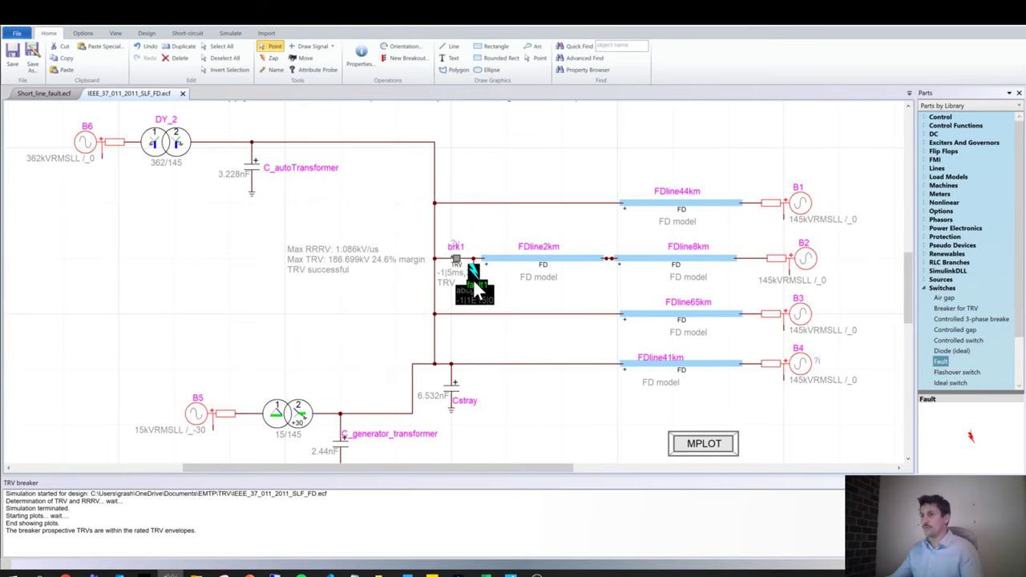
drag(478, 290, 485, 294)
click(497, 282)
key(z)
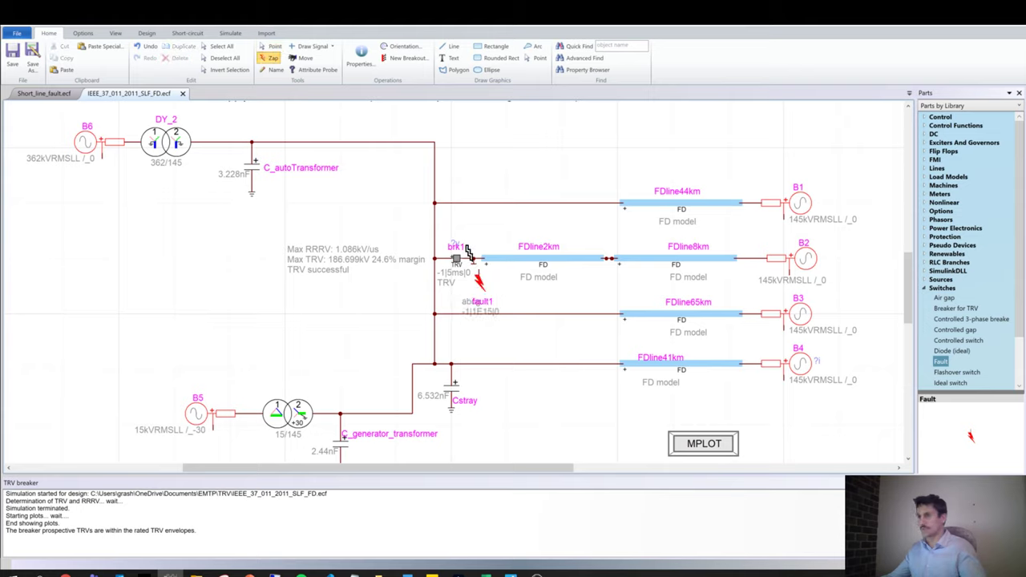
right_click(507, 295)
key(Escape)
drag(506, 295, 607, 272)
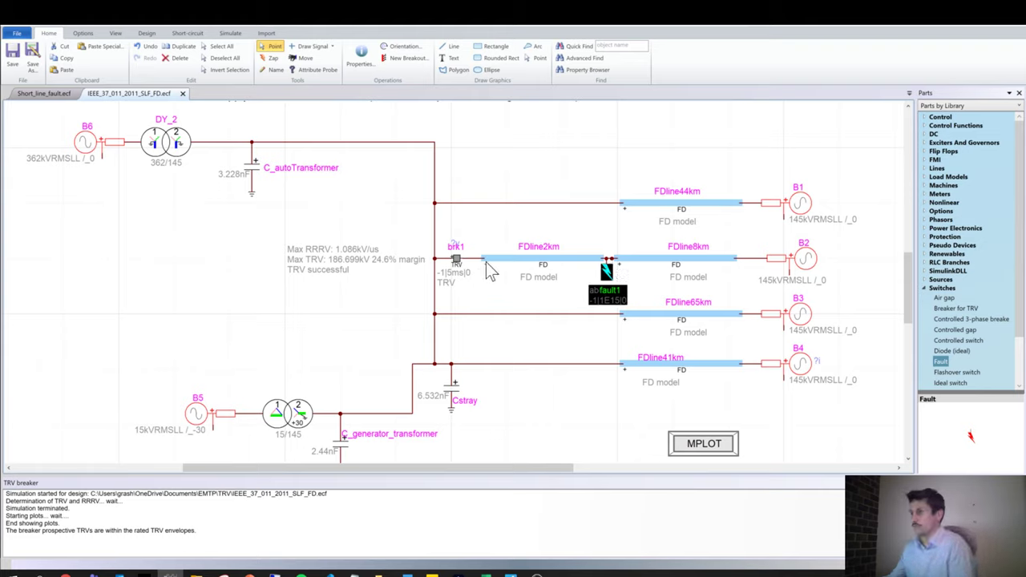
Change fault1 to a single-phase-to-ground fault on phase A only.
double_click(614, 274)
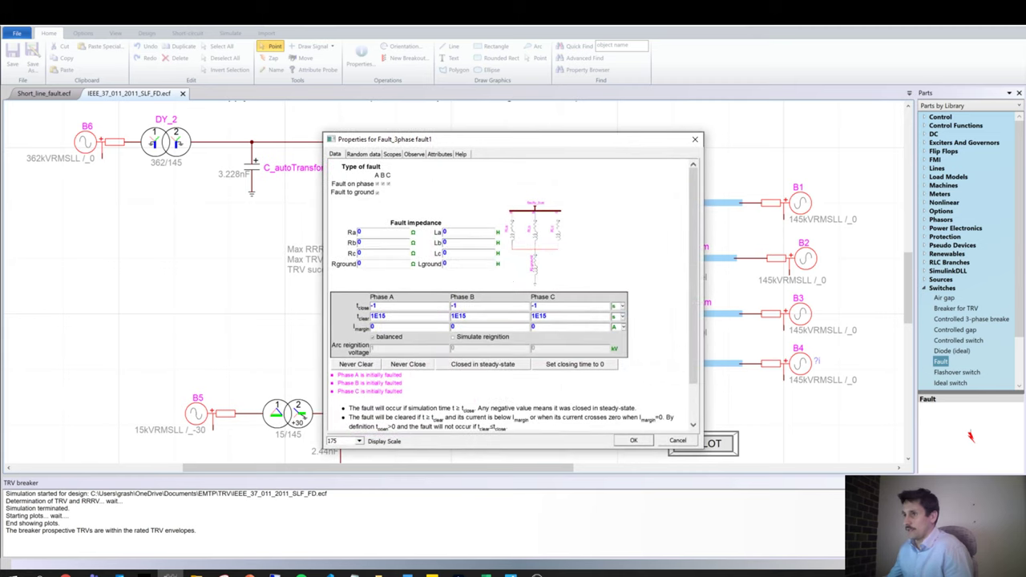
click(382, 184)
click(388, 183)
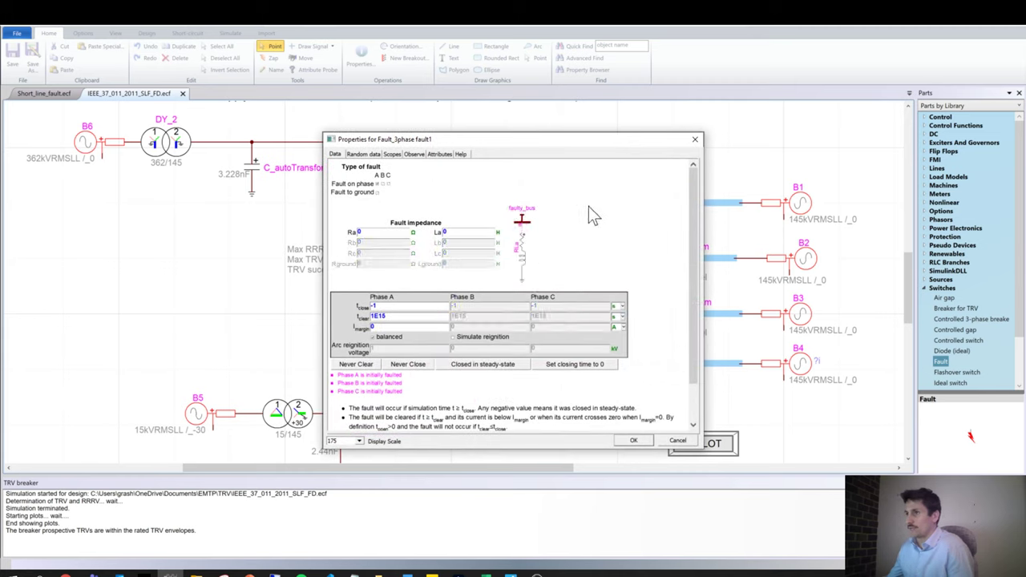
click(634, 441)
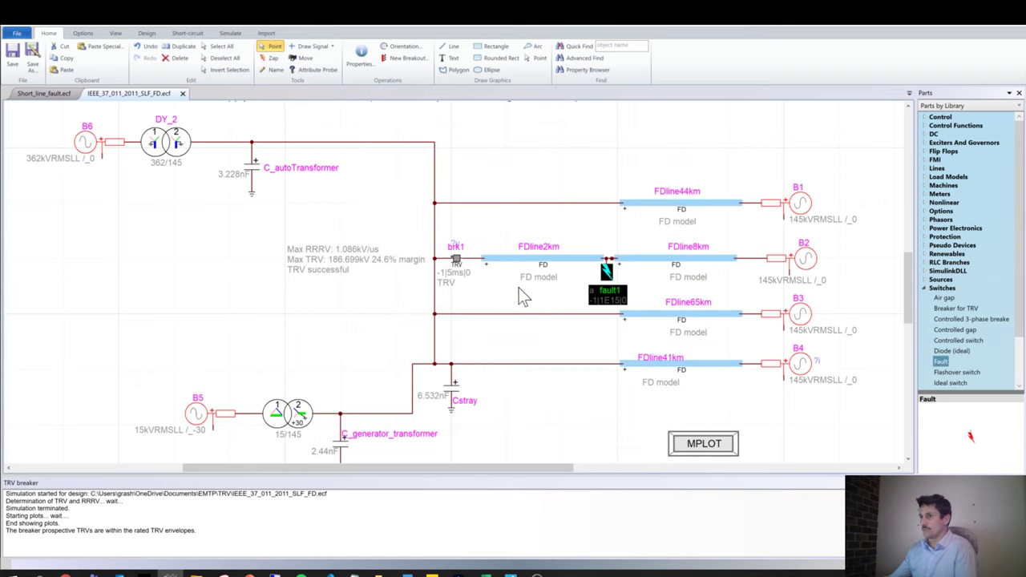
Set brk1's fault type to single-phase-to-ground short-line fault and fill its short-circuit current to clear from a steady-state solution.
double_click(462, 268)
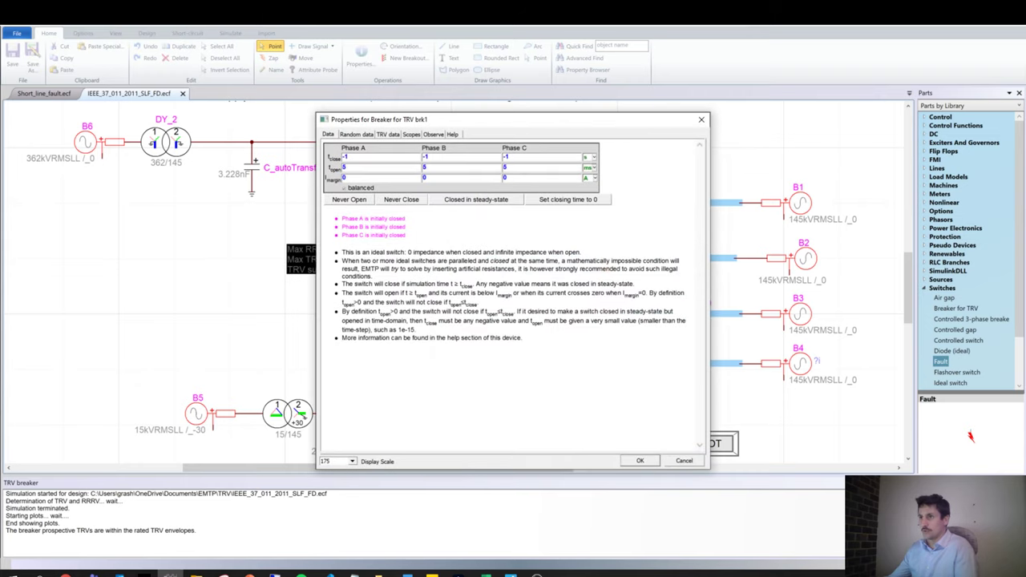
click(357, 134)
click(388, 134)
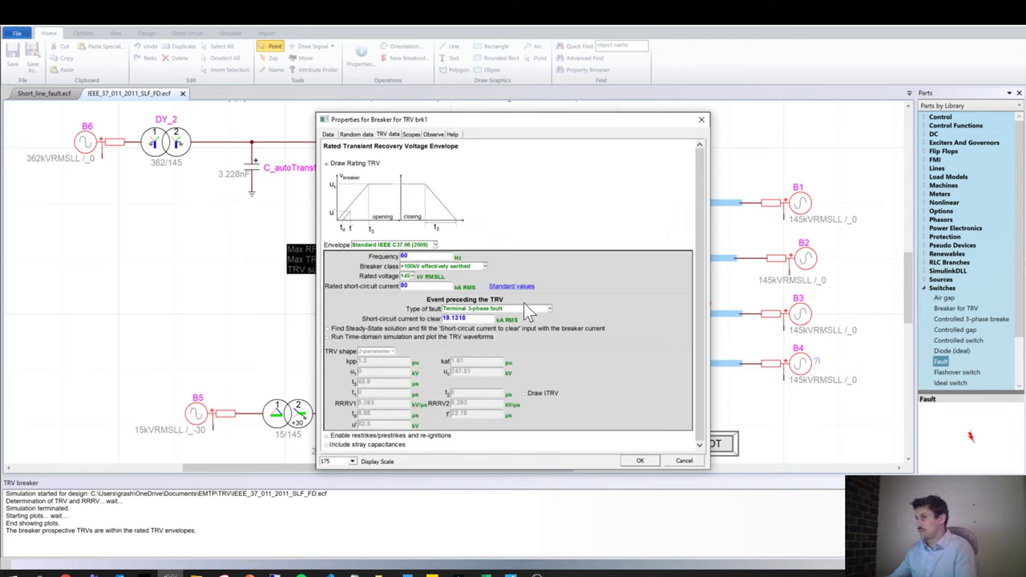
click(523, 307)
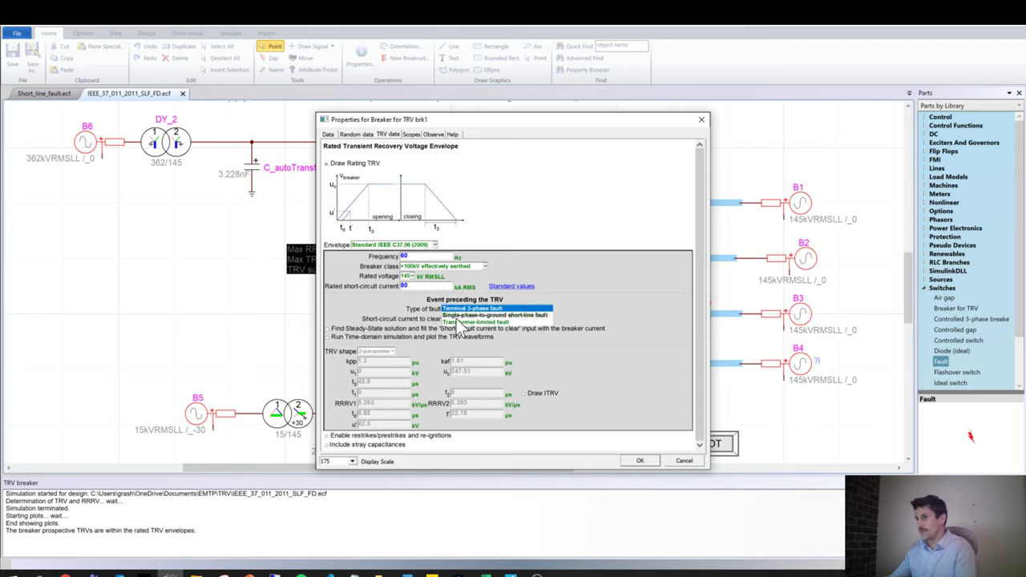
click(474, 315)
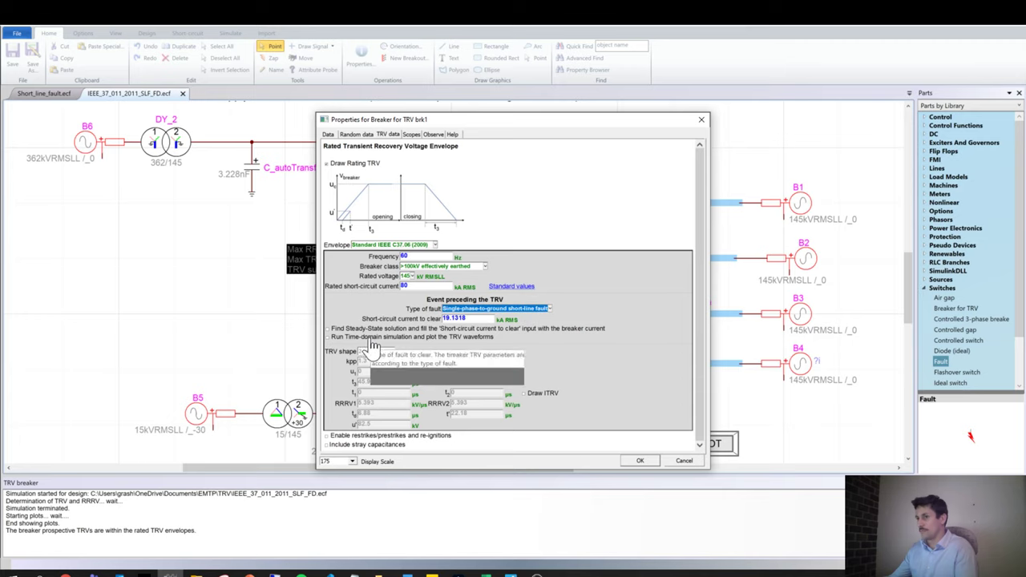
click(334, 328)
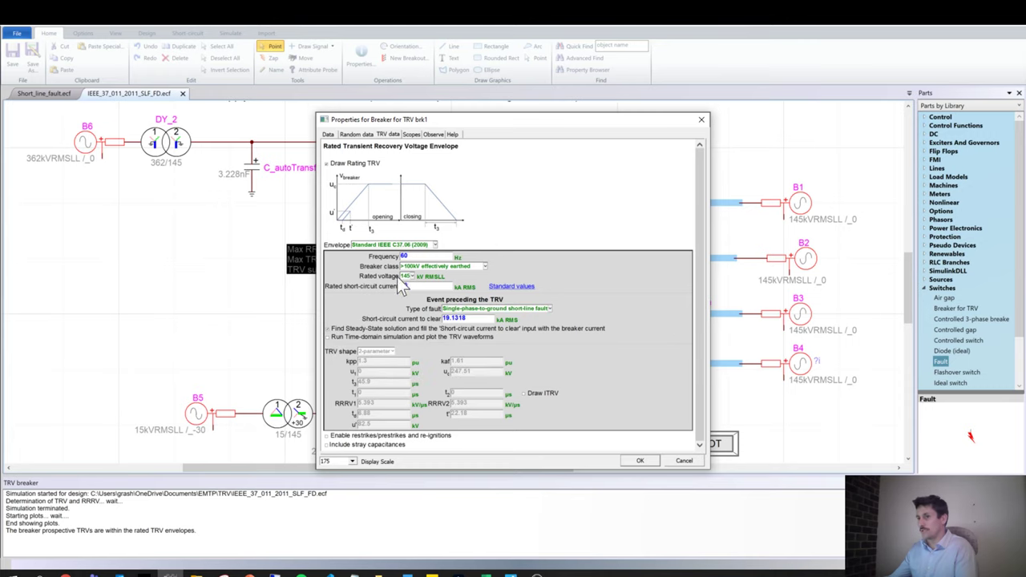
drag(485, 126, 260, 160)
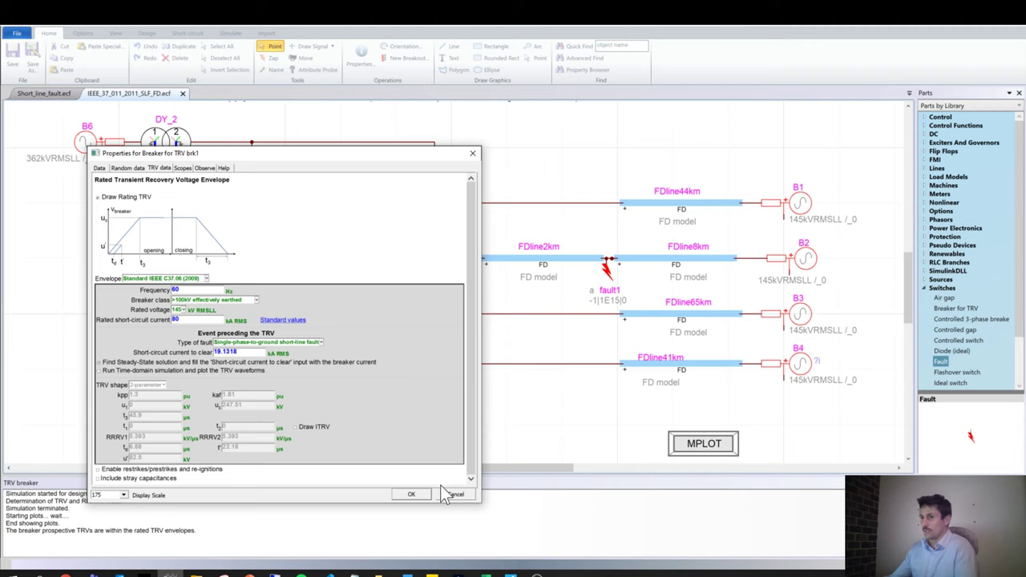
click(412, 493)
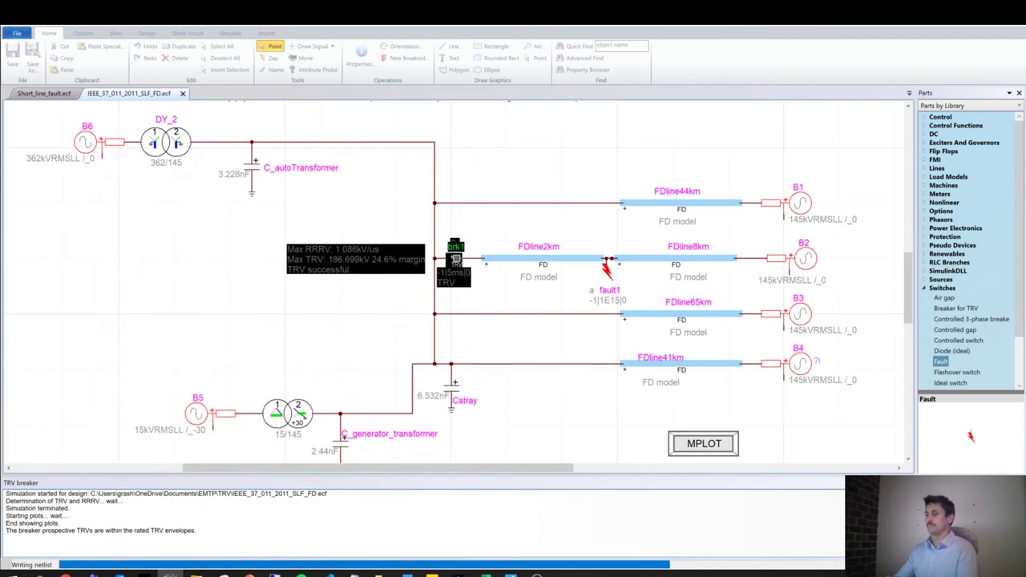
Run brk1's time-domain TRV simulation for the short-line fault and display the waveform plots.
double_click(457, 261)
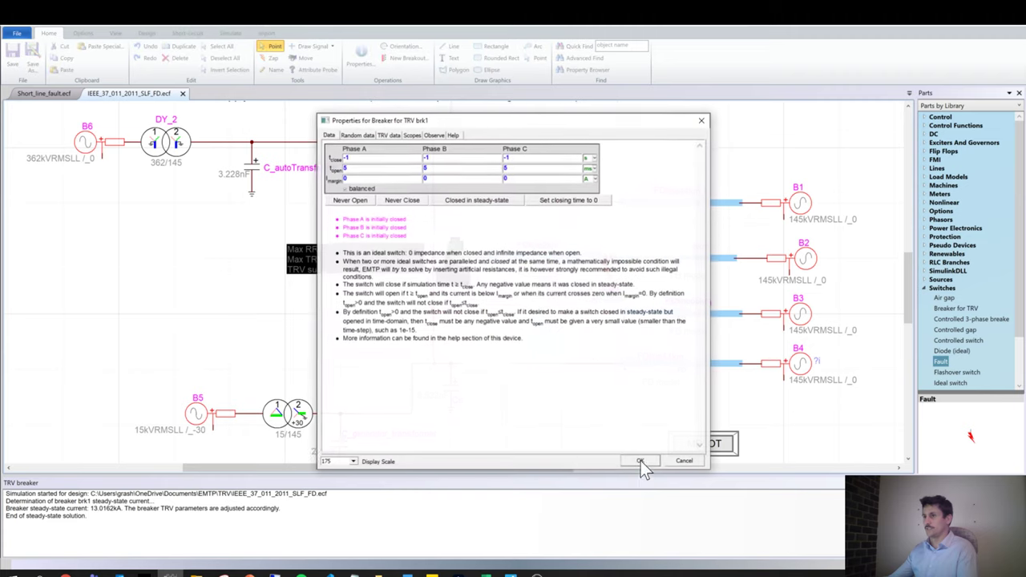
click(358, 134)
click(391, 135)
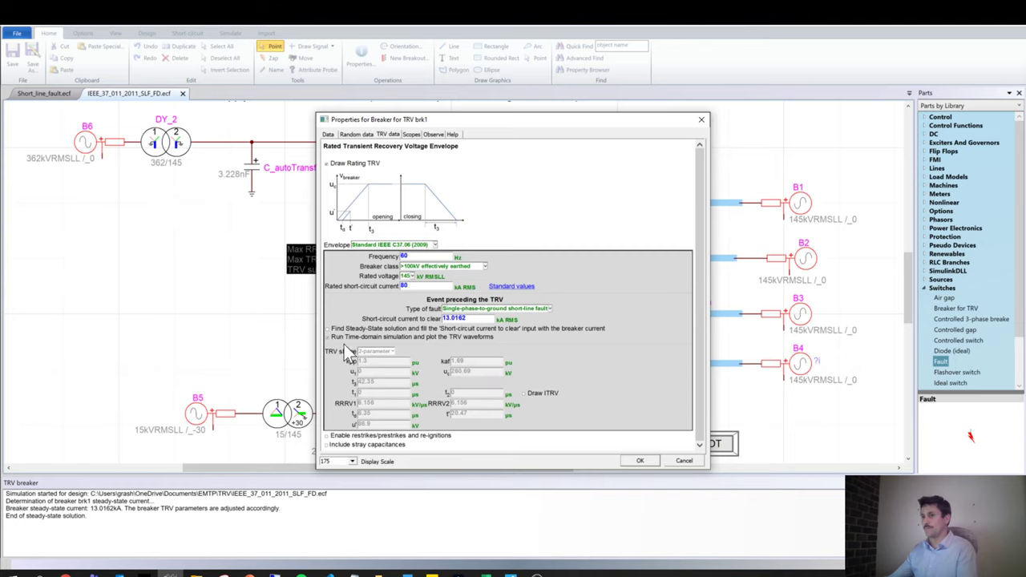
click(634, 459)
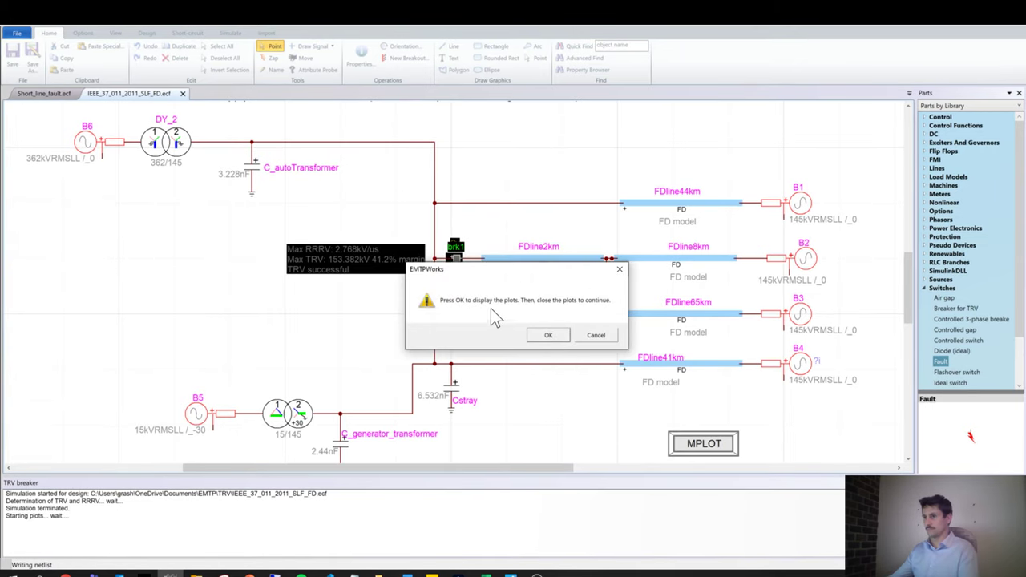
click(545, 336)
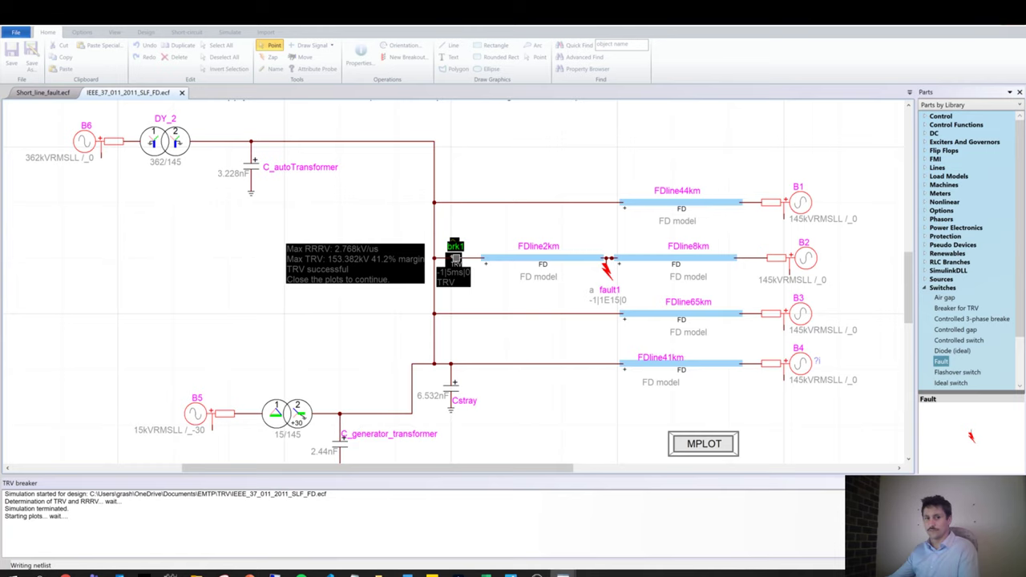
Review and close the phase B and C plots, and examine phase A's TRV against its envelope from about 7.5 to 9.2 ms.
drag(355, 75, 508, 103)
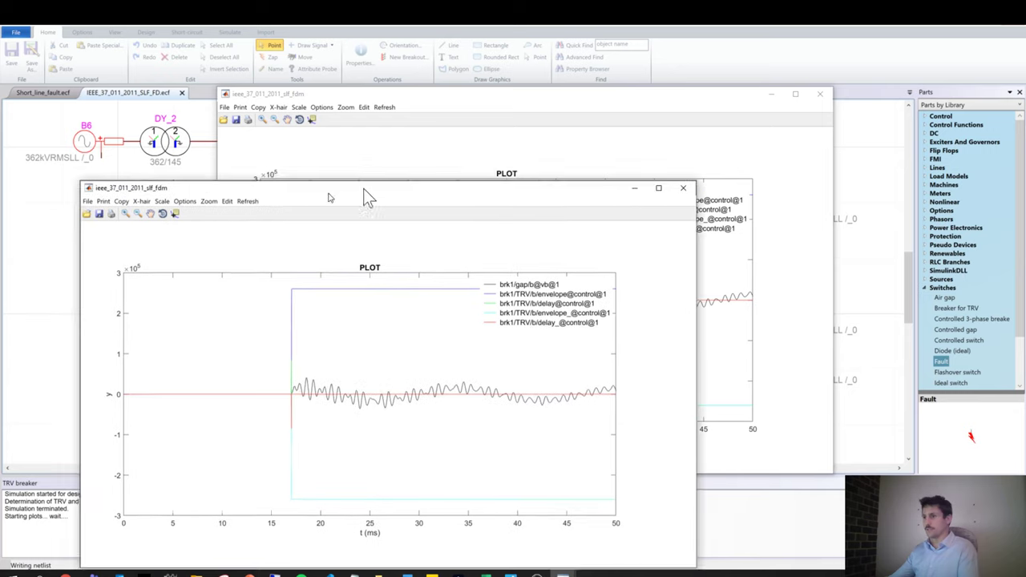
drag(363, 188, 342, 150)
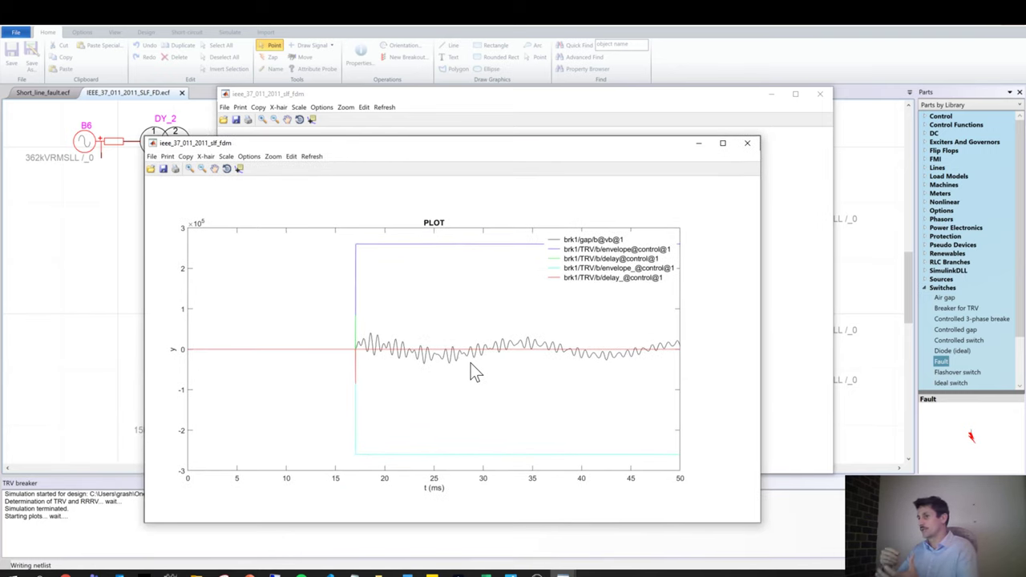
click(747, 143)
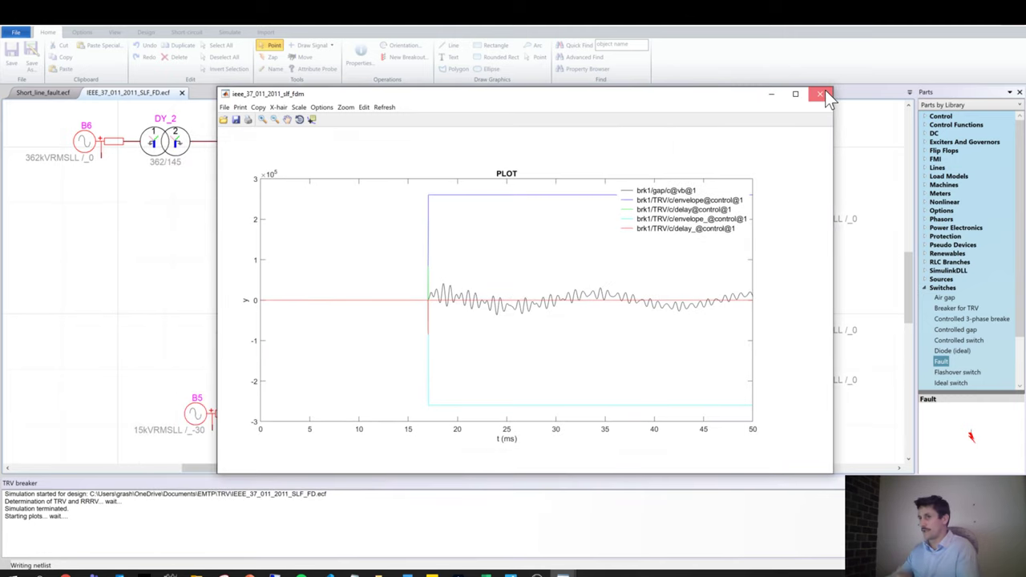
click(820, 94)
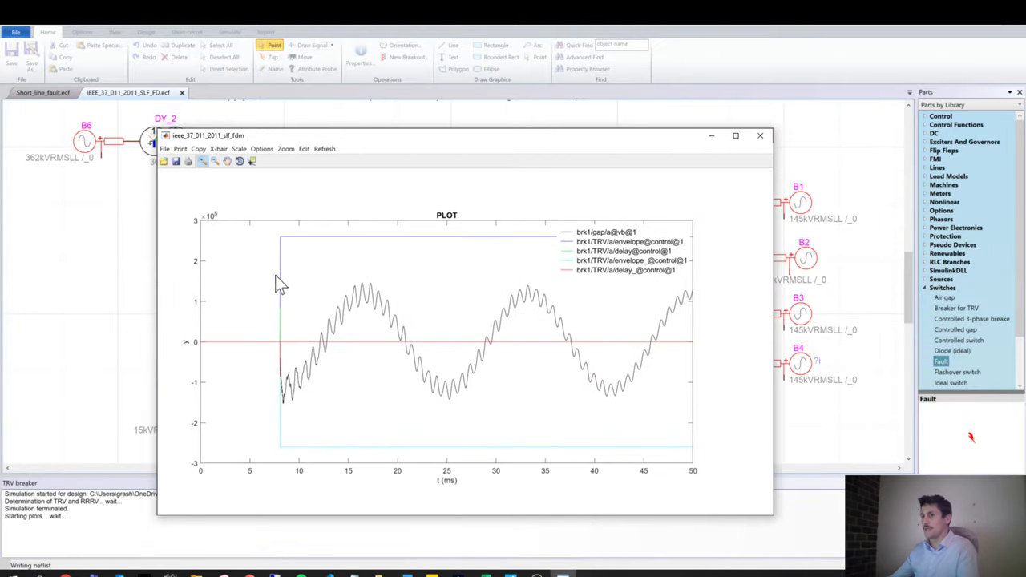
drag(280, 337, 295, 362)
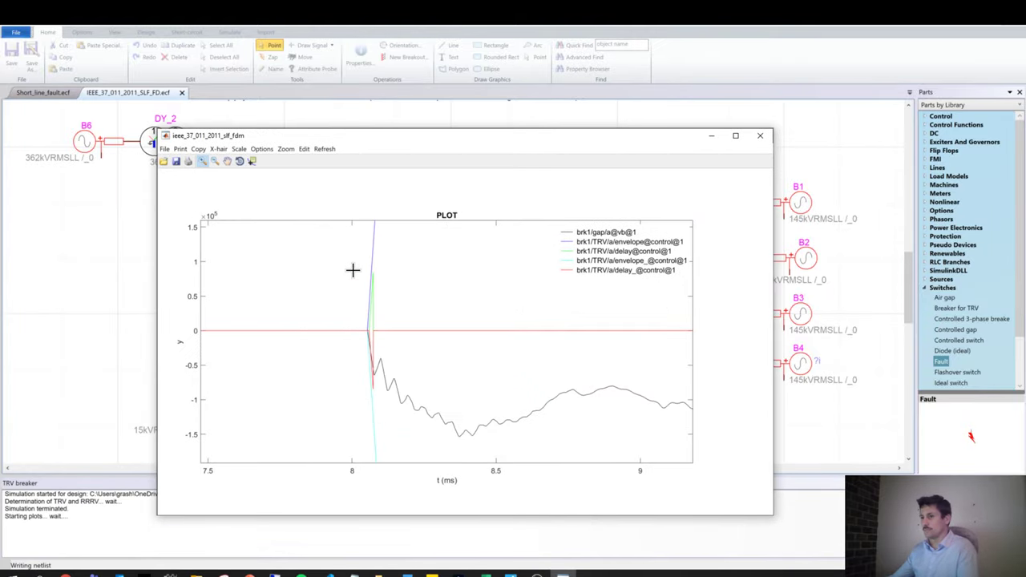
Examine phase A's TRV against its envelope from about 8.0 to 8.35 ms, restore the full time range, and close the plots.
drag(352, 270, 452, 433)
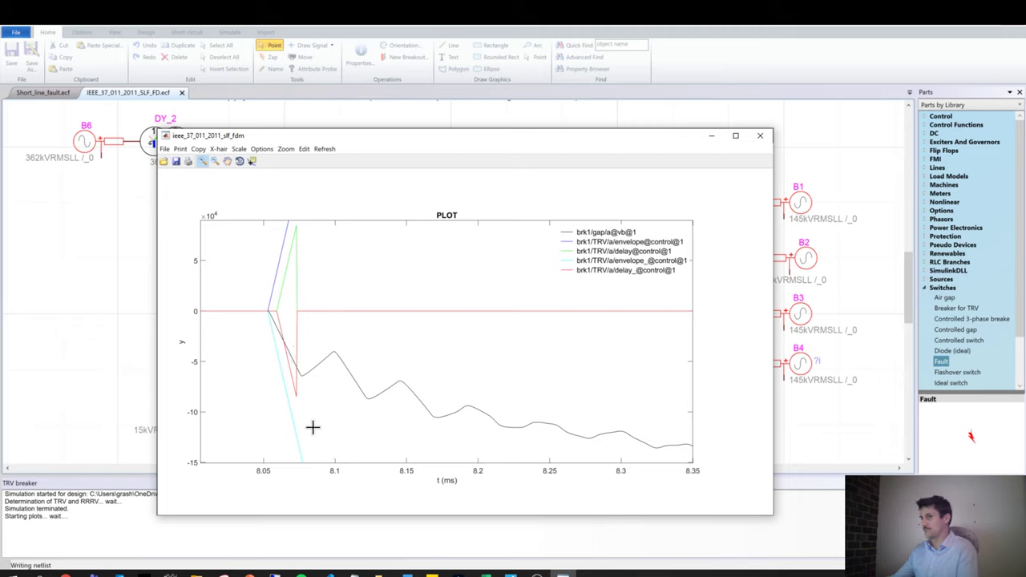
click(214, 161)
click(370, 320)
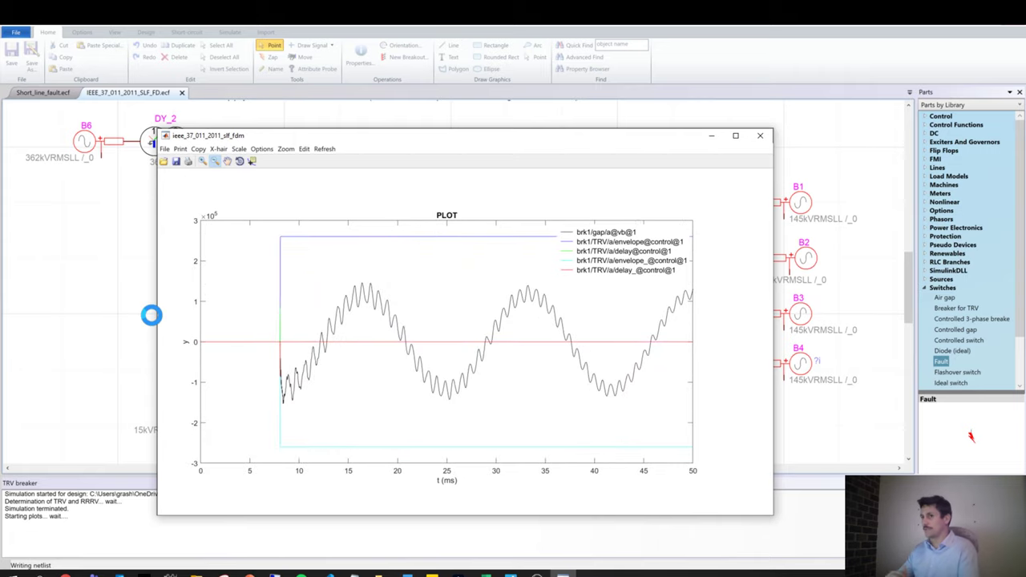
key(alt+F4)
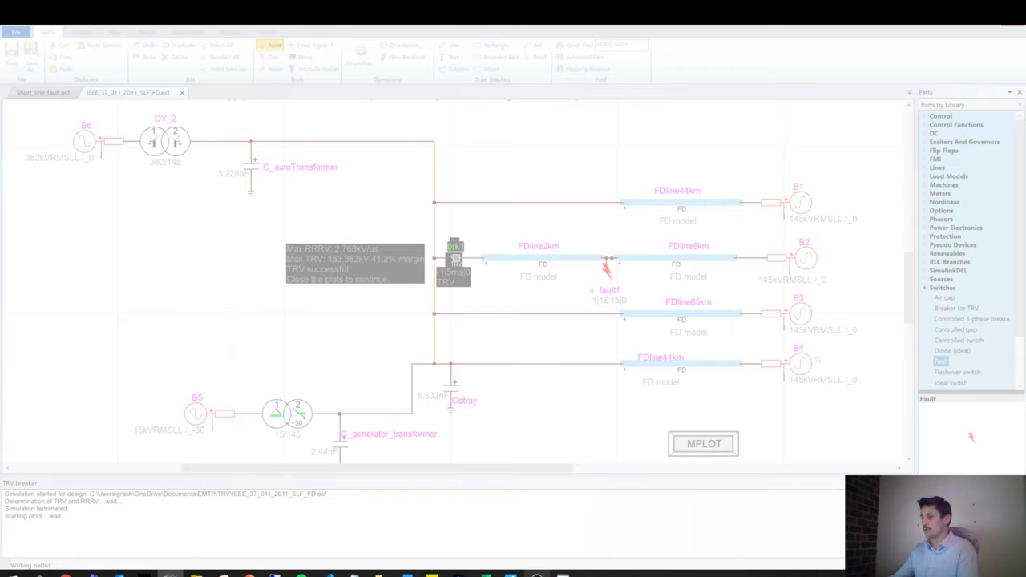
right_click(563, 572)
click(561, 556)
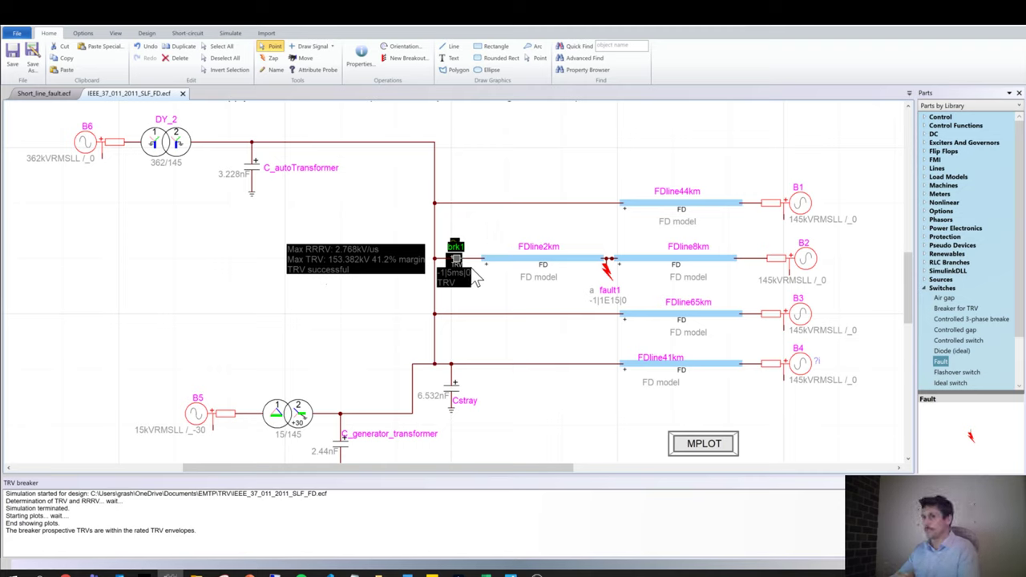
Open transformer_limited_fault.ecf and examine its network from the transmission grid through brk1, the cable and brk2 to transformer YgD_1 and Load2.
mouse_move(196, 574)
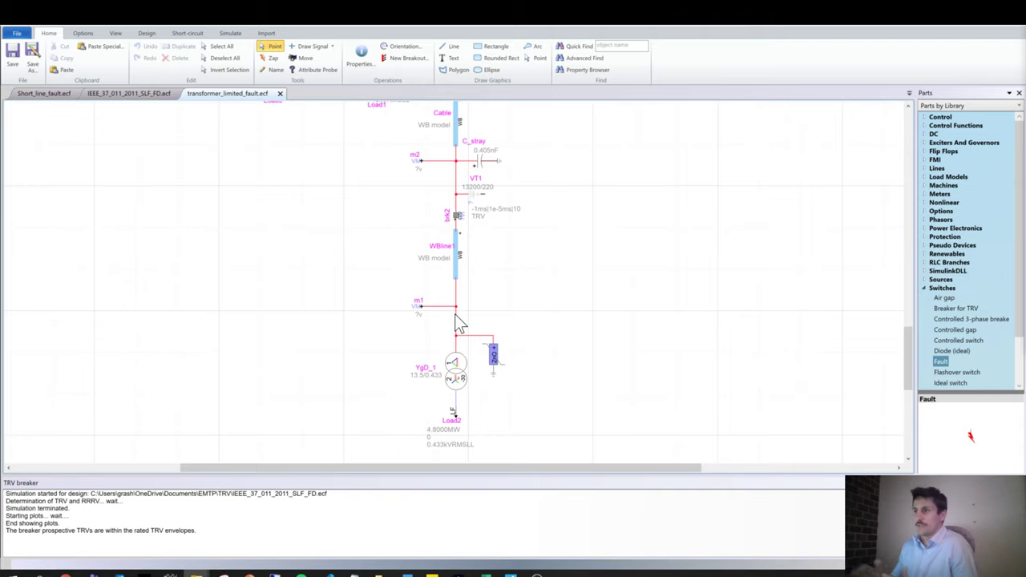
scroll(462, 303, up, 1)
scroll(463, 297, up, 5)
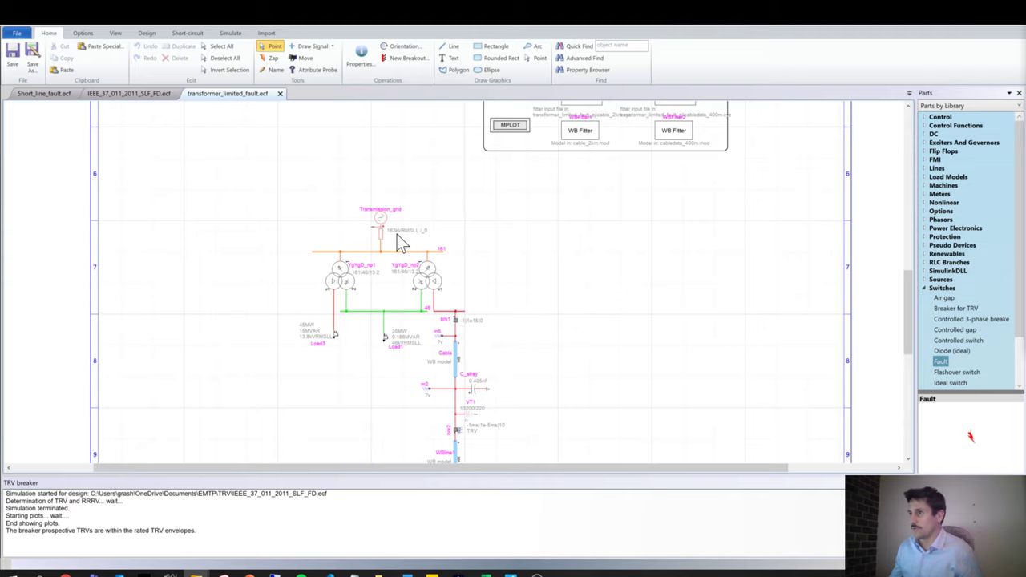
click(436, 310)
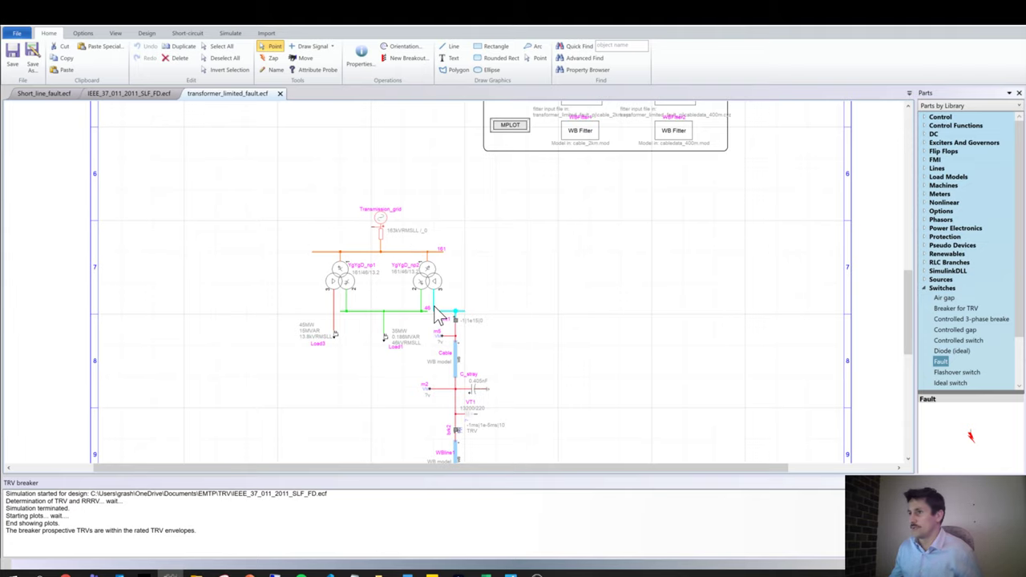
scroll(457, 321, down, 1)
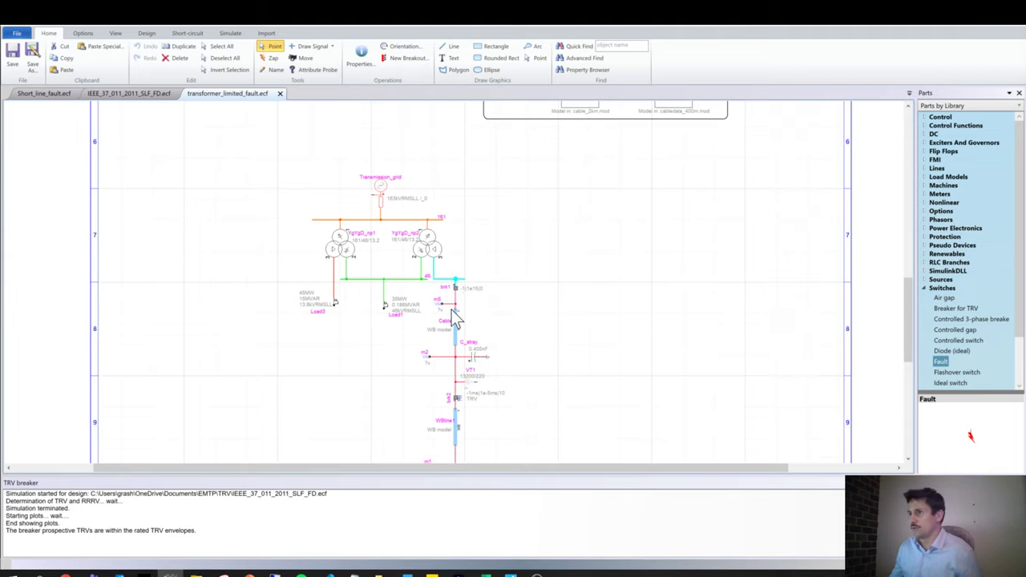
scroll(461, 285, down, 2)
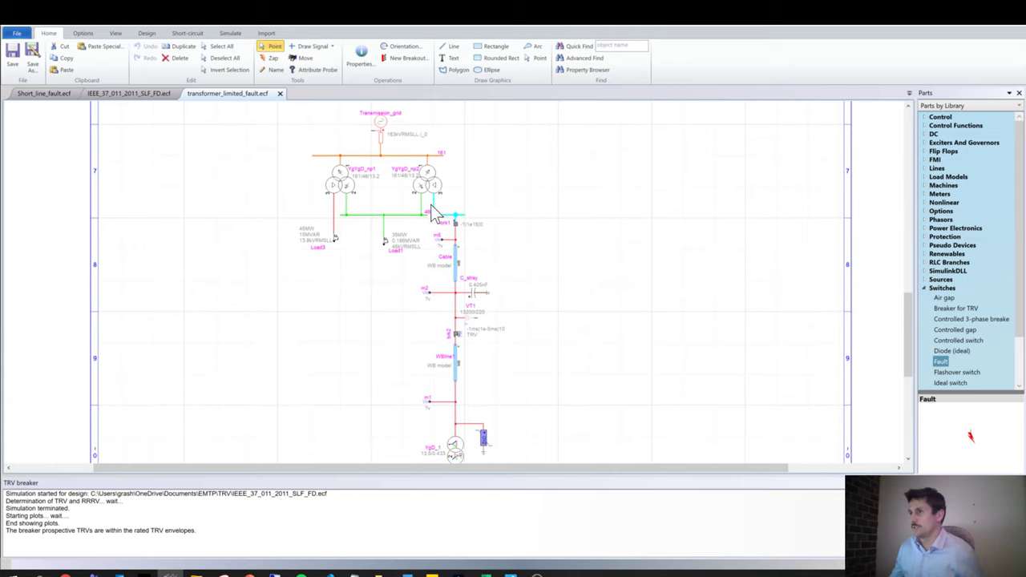
scroll(459, 230, down, 1)
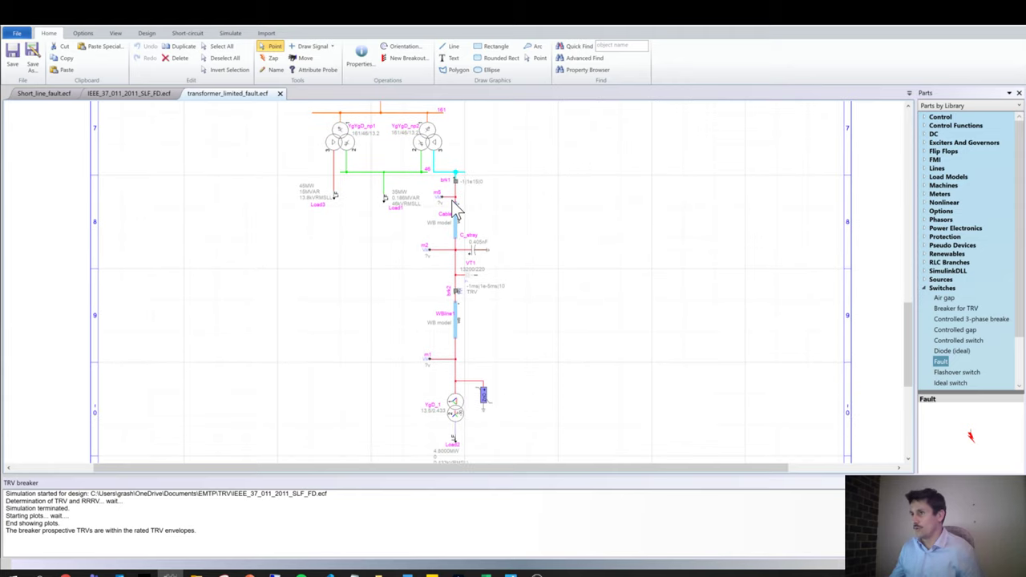
click(454, 293)
scroll(465, 320, down, 1)
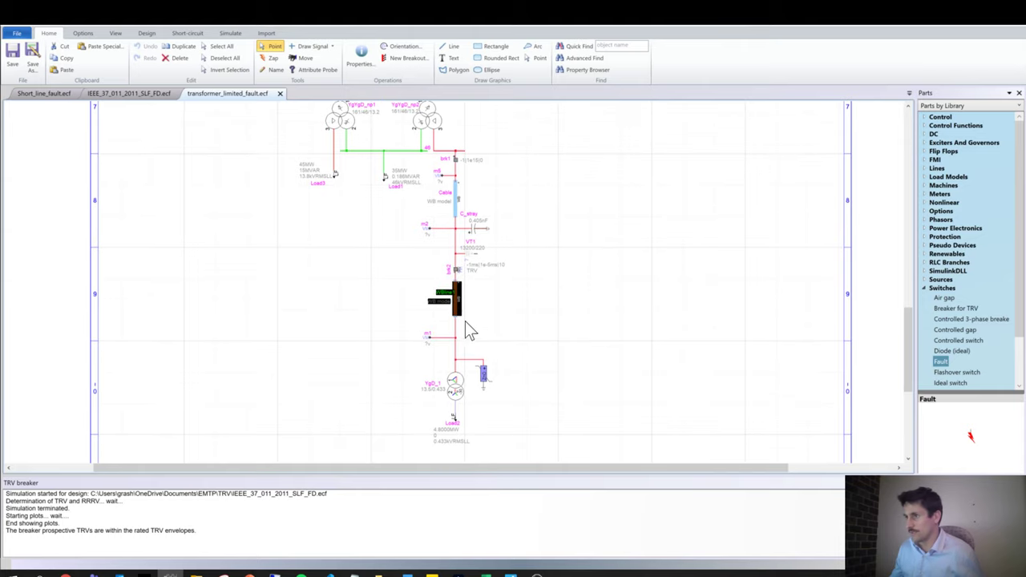
click(471, 296)
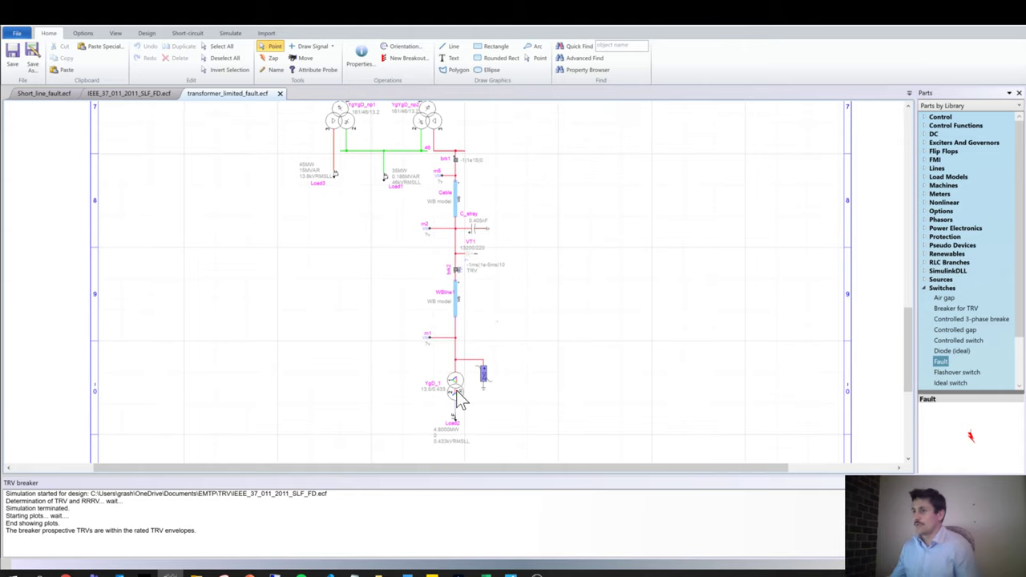
scroll(457, 377, down, 1)
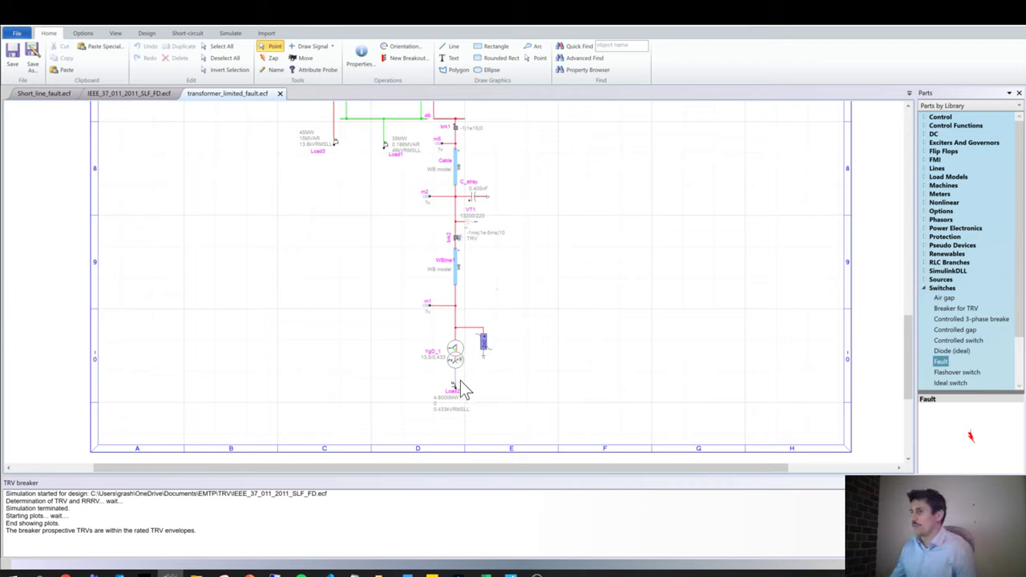
Add a fault on the connection between transformer YgD_1 and Load2, and move its symbol clear of the load's labels.
drag(941, 361, 453, 385)
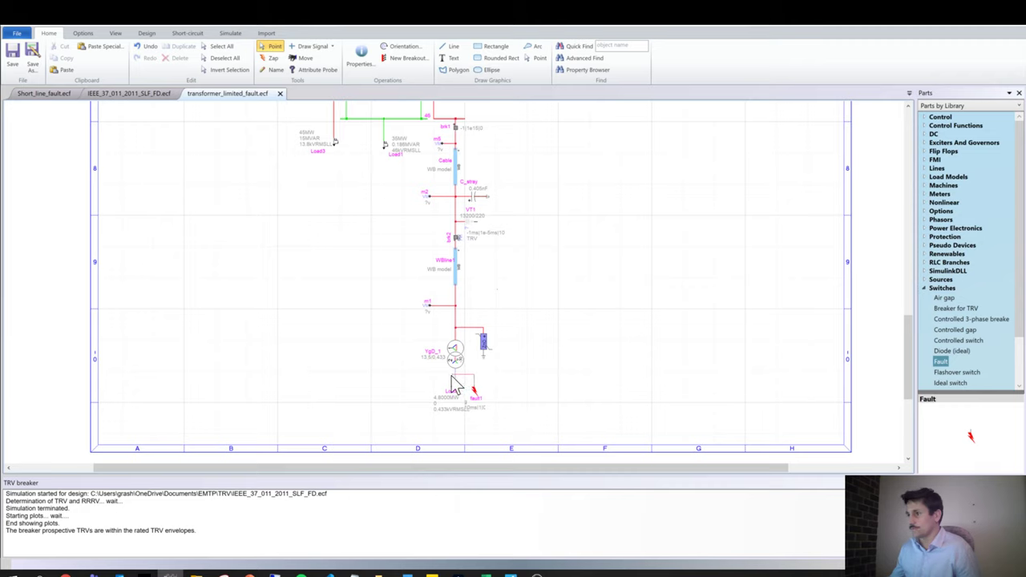
click(474, 392)
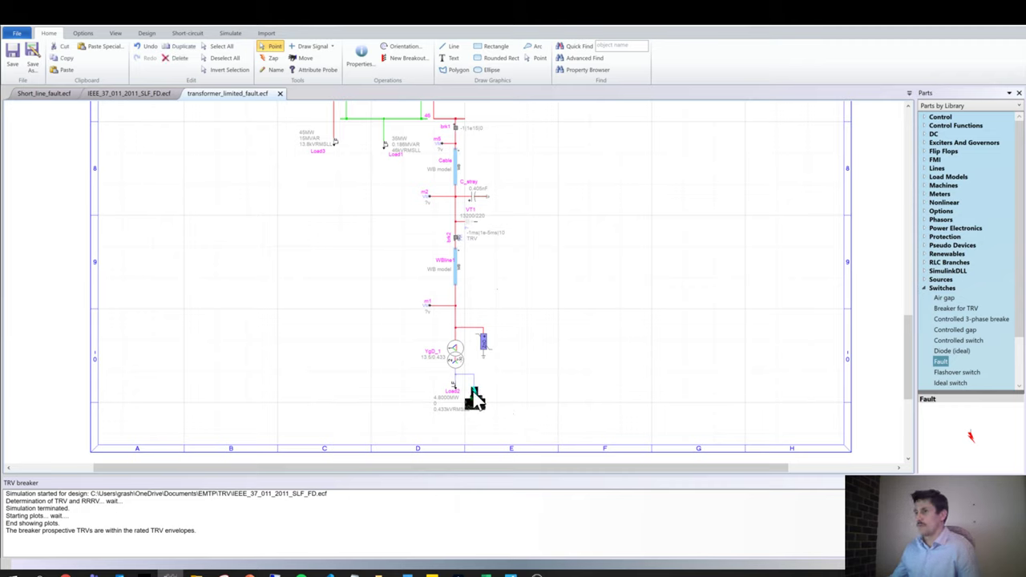
drag(475, 393, 496, 392)
click(535, 388)
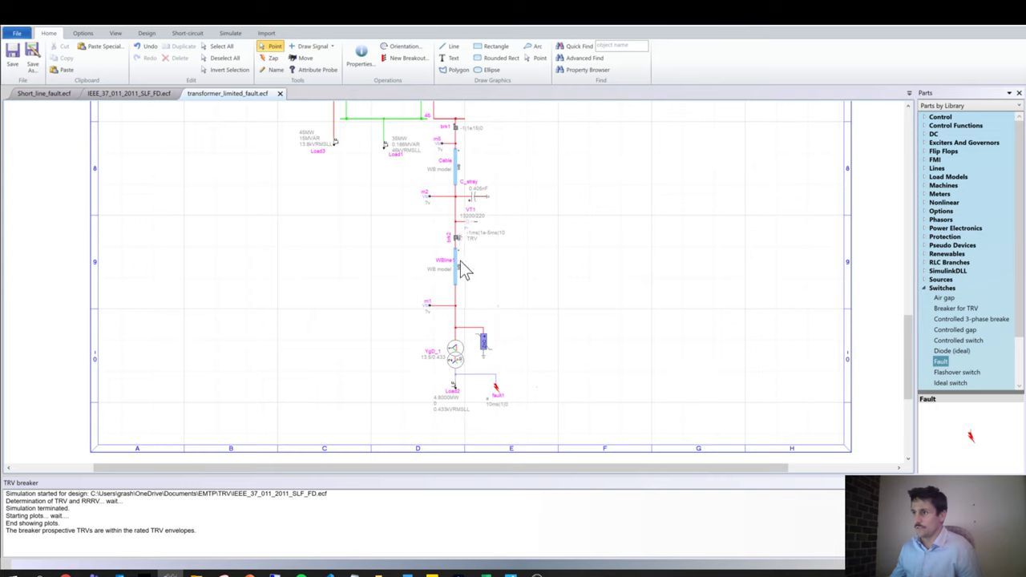
Make fault1 a three-phase-to-ground fault on phases A, B and C.
double_click(501, 387)
click(382, 184)
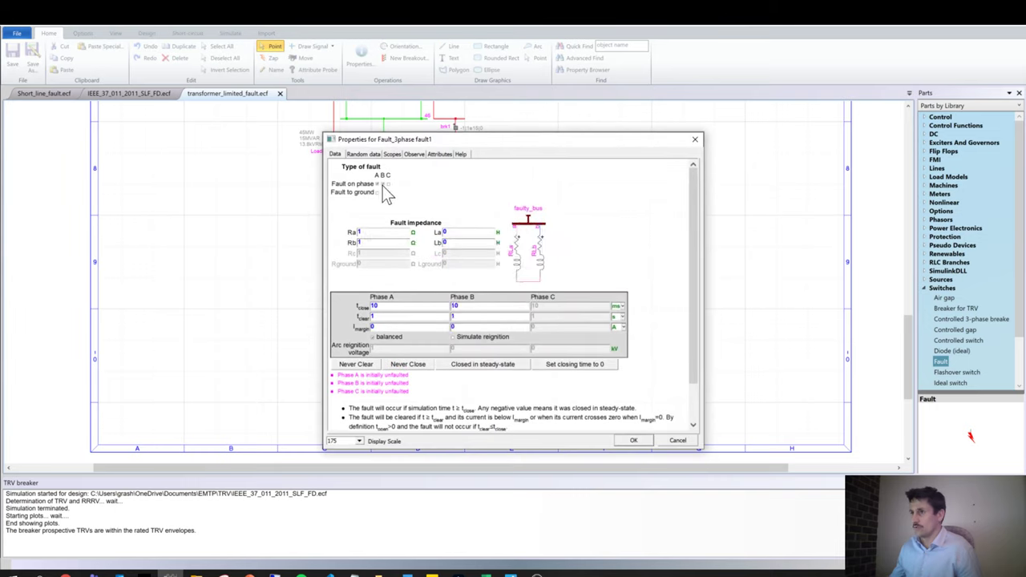
click(383, 184)
click(388, 184)
click(382, 183)
click(378, 193)
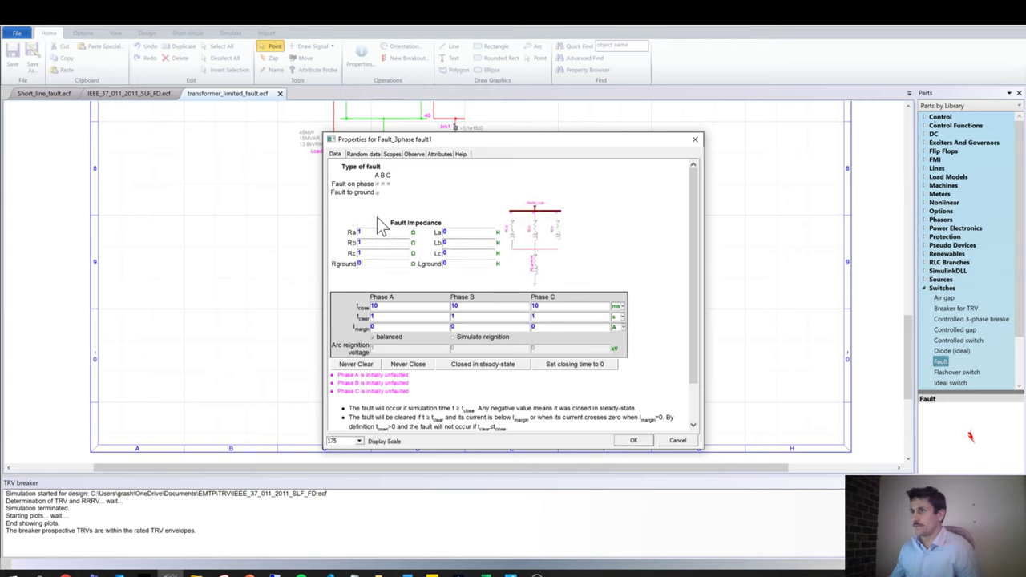
Set fault1's phase resistances Ra, Rb and Rc to 0 Ω, and make it closed in steady state and never cleared.
double_click(360, 232)
text(0)
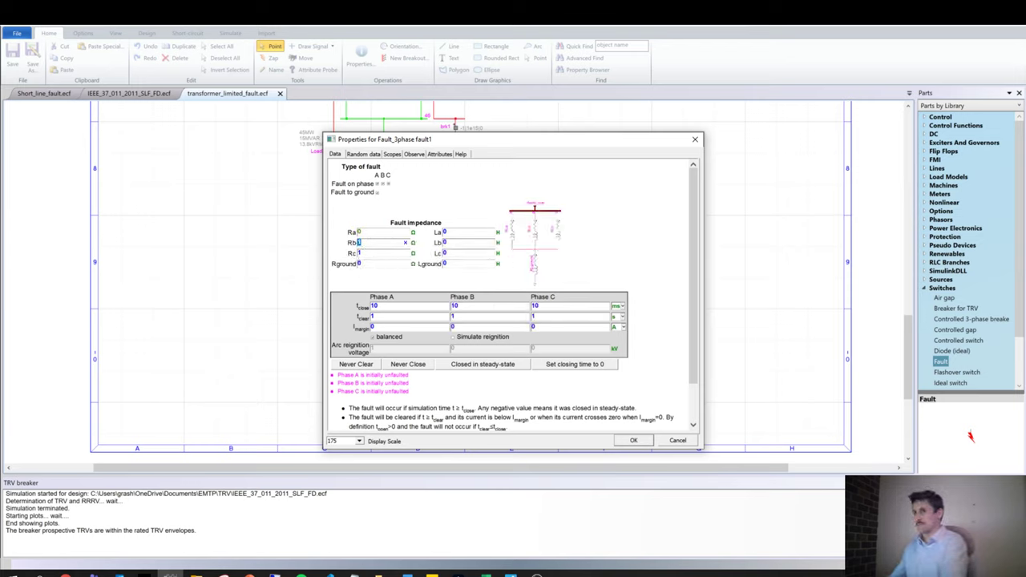
click(480, 366)
click(360, 365)
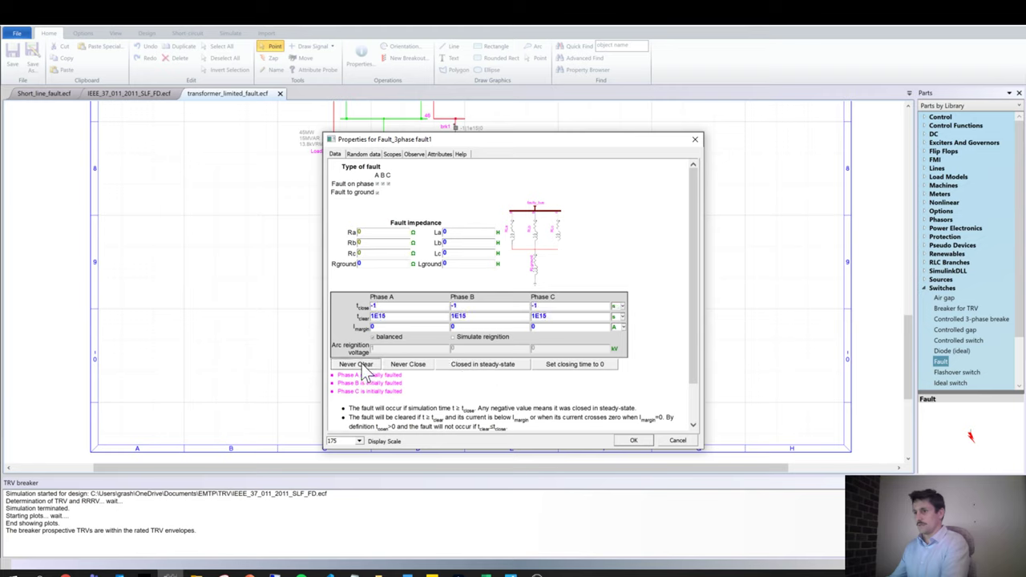
click(634, 440)
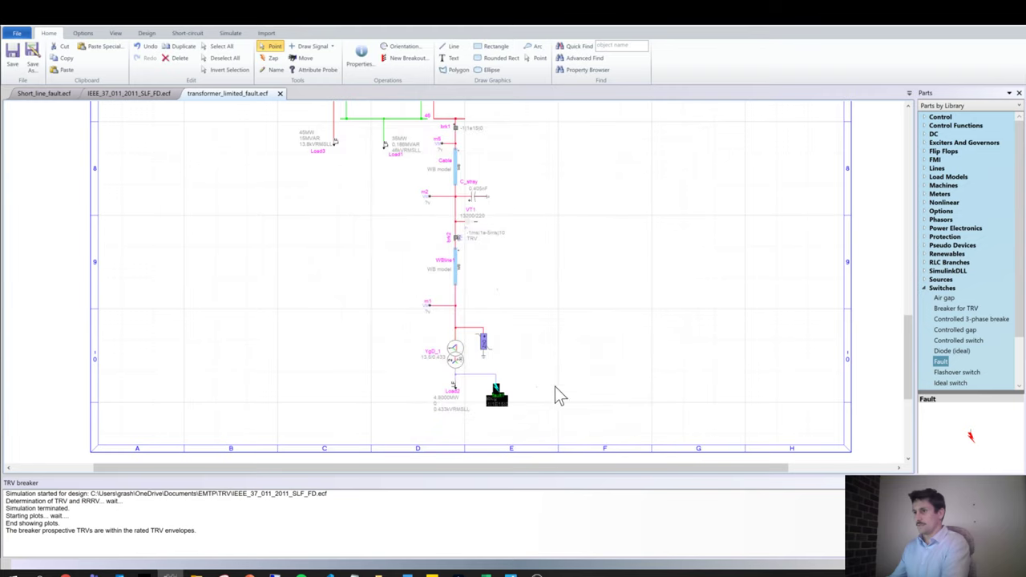
Open brk2's TRV data beside the network diagram, with the rated voltage set to 15.5 kV RMSLL.
double_click(455, 238)
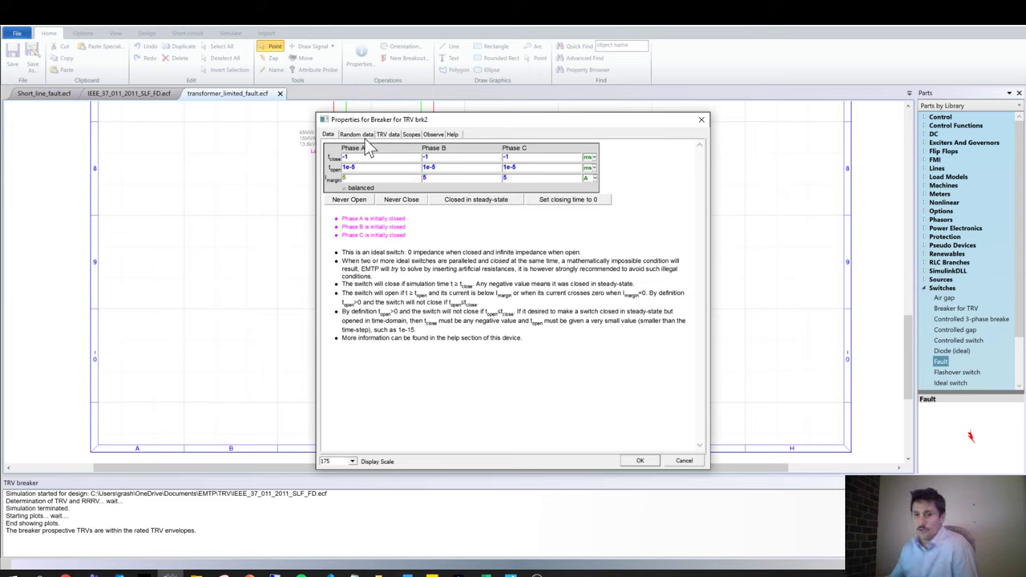
click(364, 136)
click(388, 134)
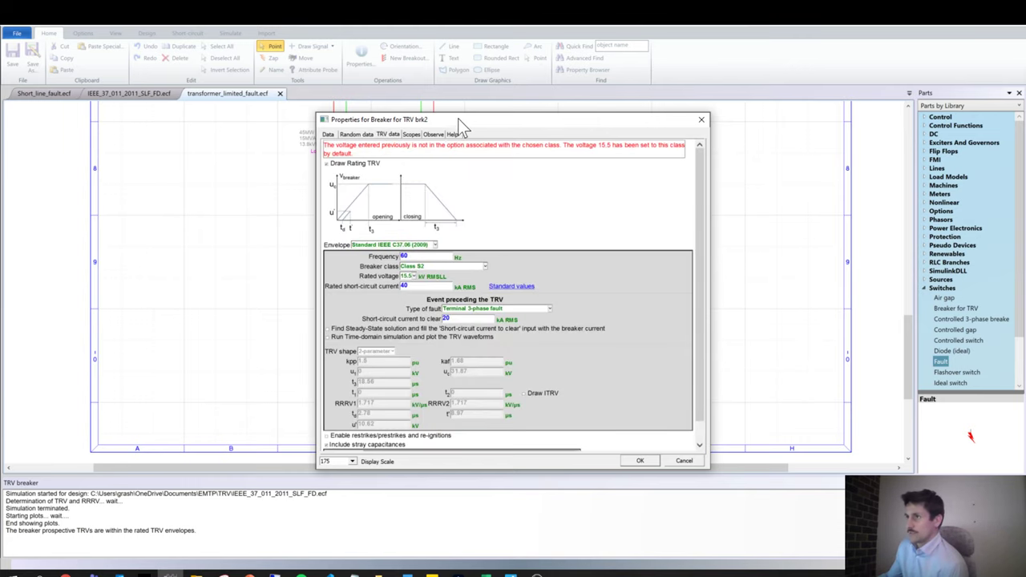
drag(457, 119, 717, 161)
scroll(499, 254, up, 3)
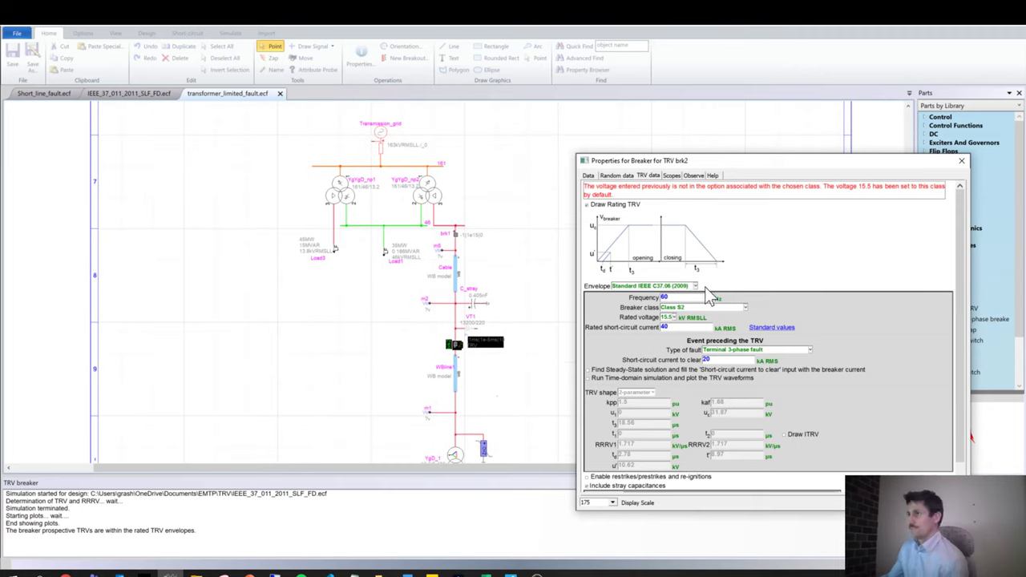
click(687, 317)
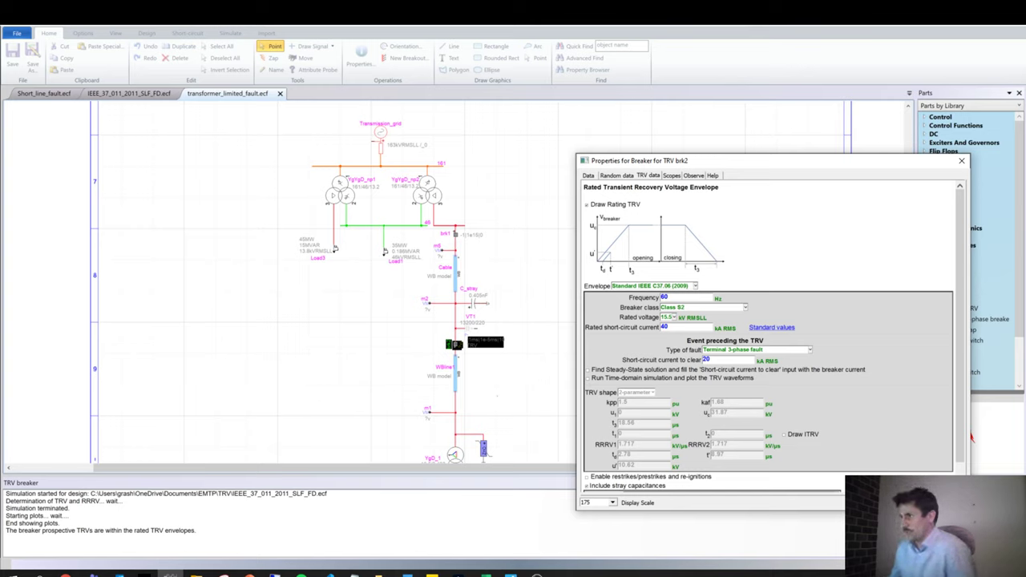
Set brk2's preceding event to a transformer-limited fault and its envelope to Standard IEEE C37.06.1 (2017).
click(695, 287)
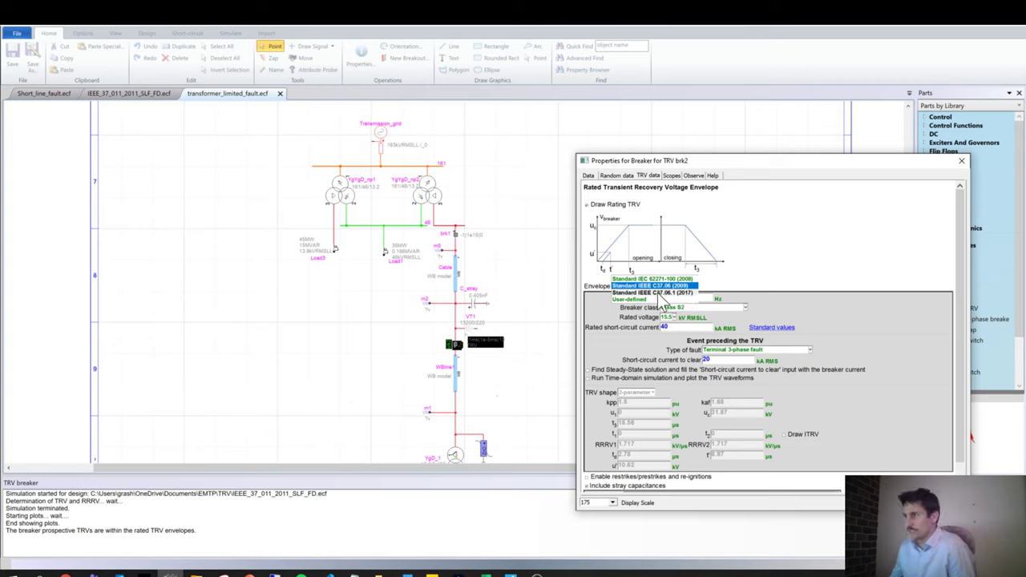
click(659, 294)
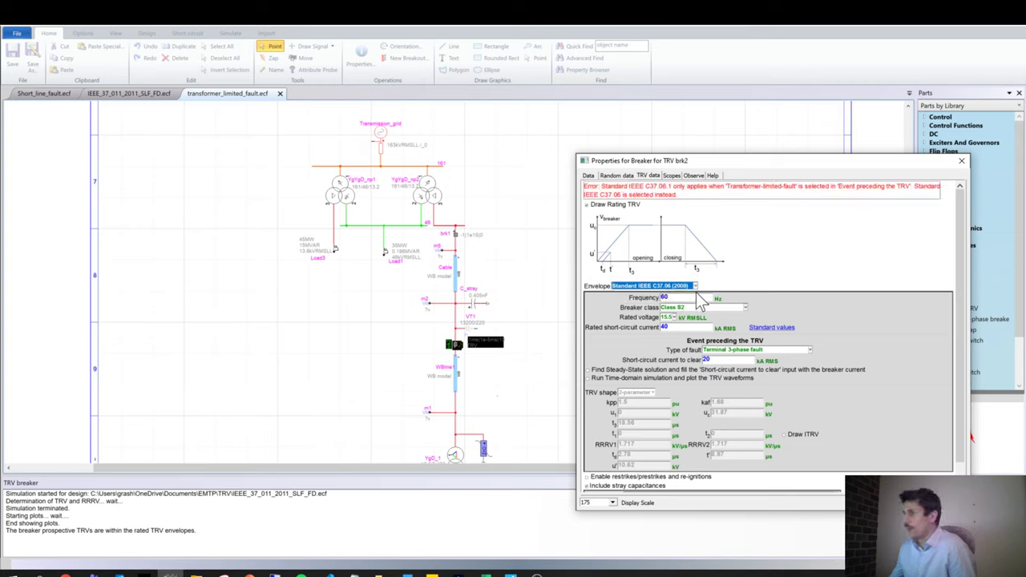
click(756, 349)
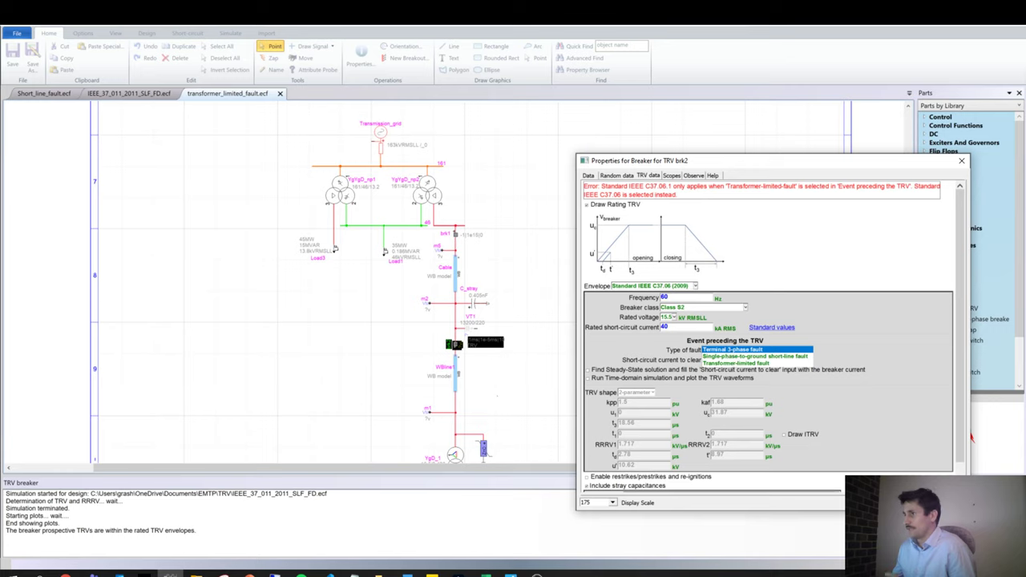
click(733, 363)
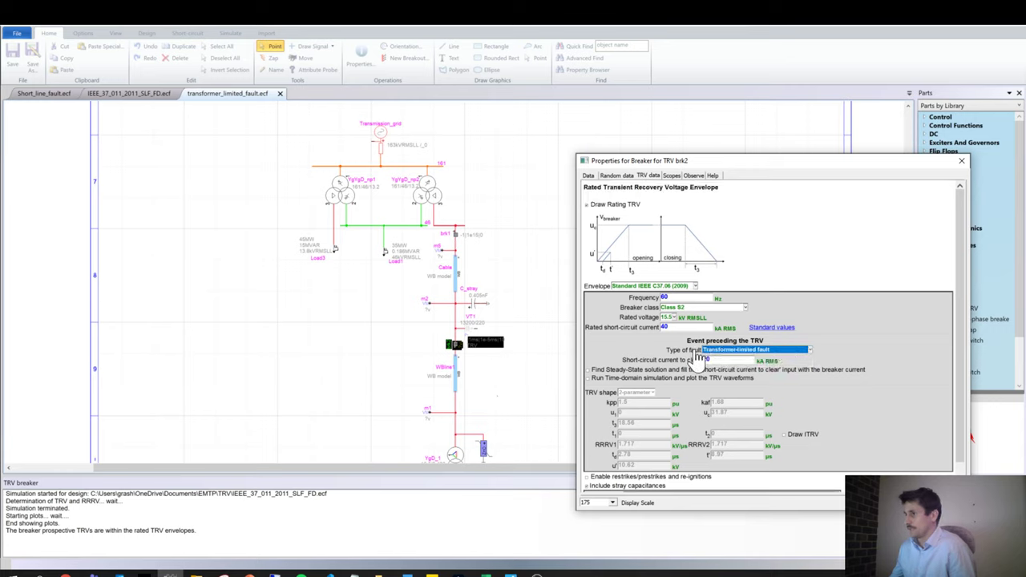
click(677, 286)
click(673, 293)
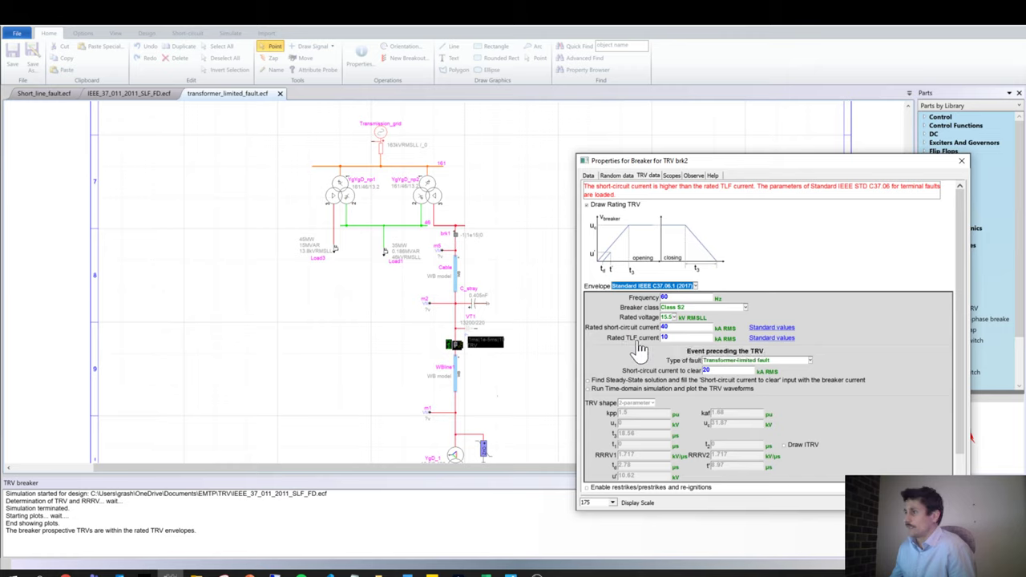
Choose standard ratings for brk2: a TLF current of 12.5 kA RMS and a short-circuit current of 40 kA RMS.
click(771, 338)
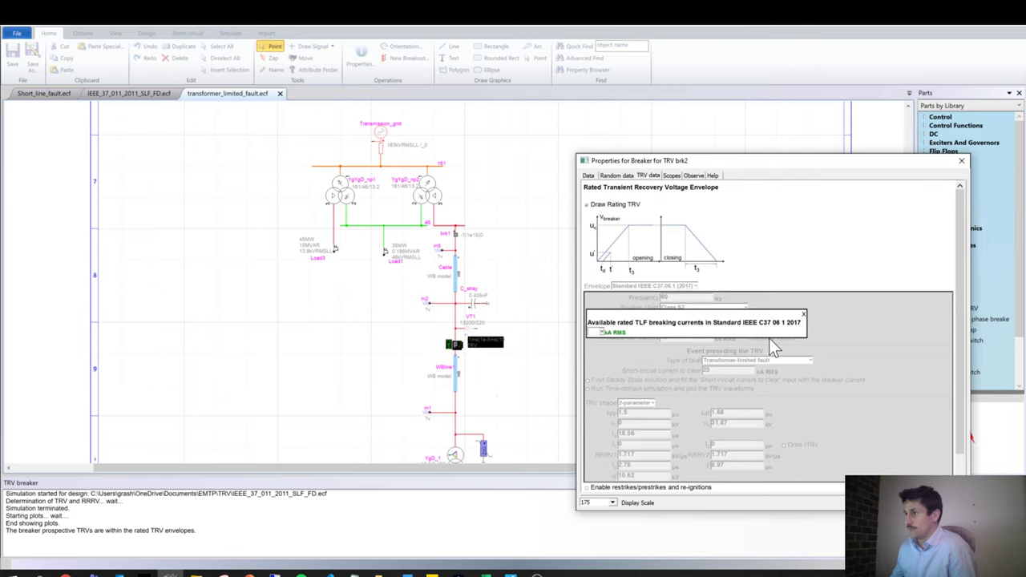
click(600, 335)
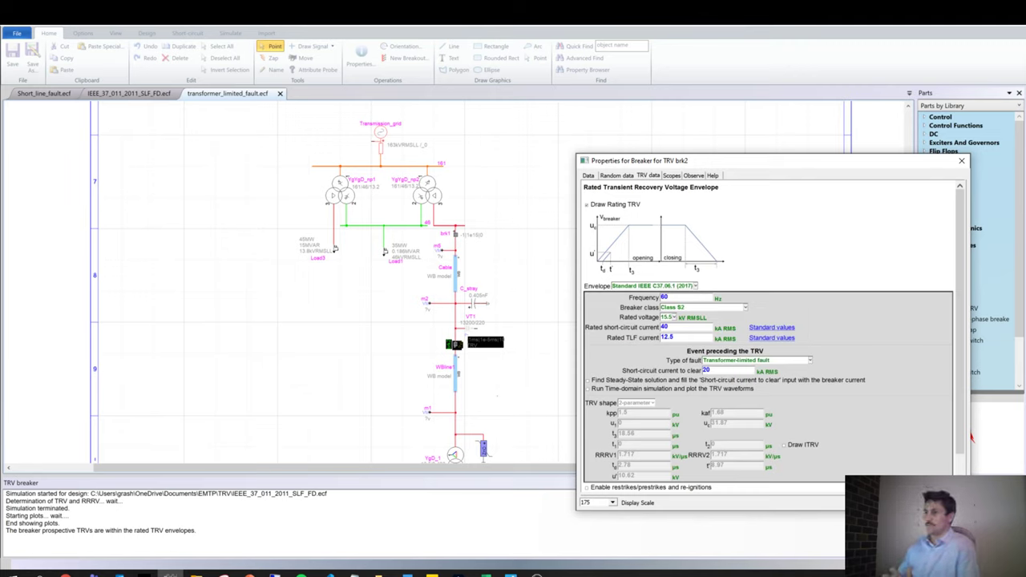
click(771, 327)
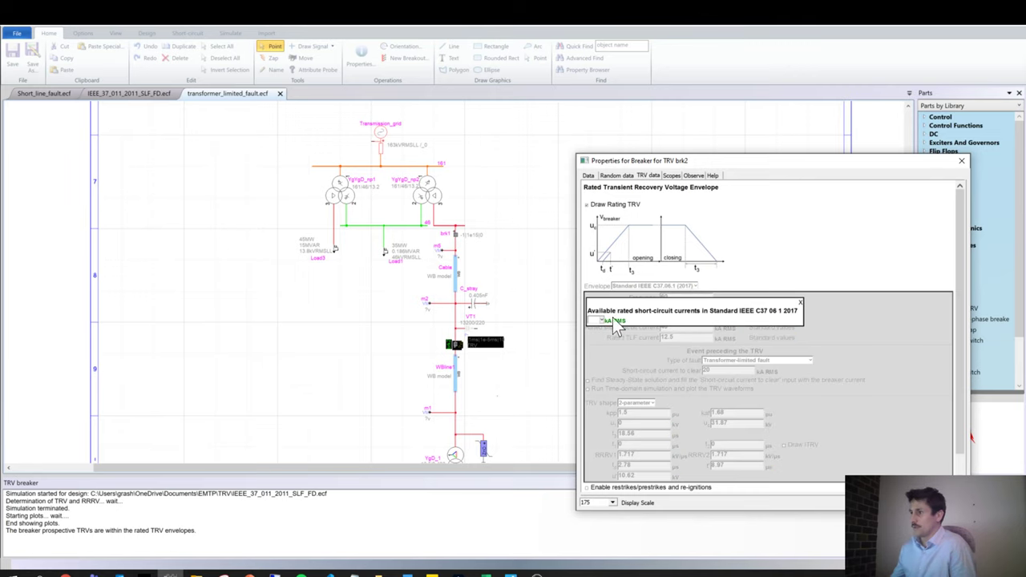
click(597, 347)
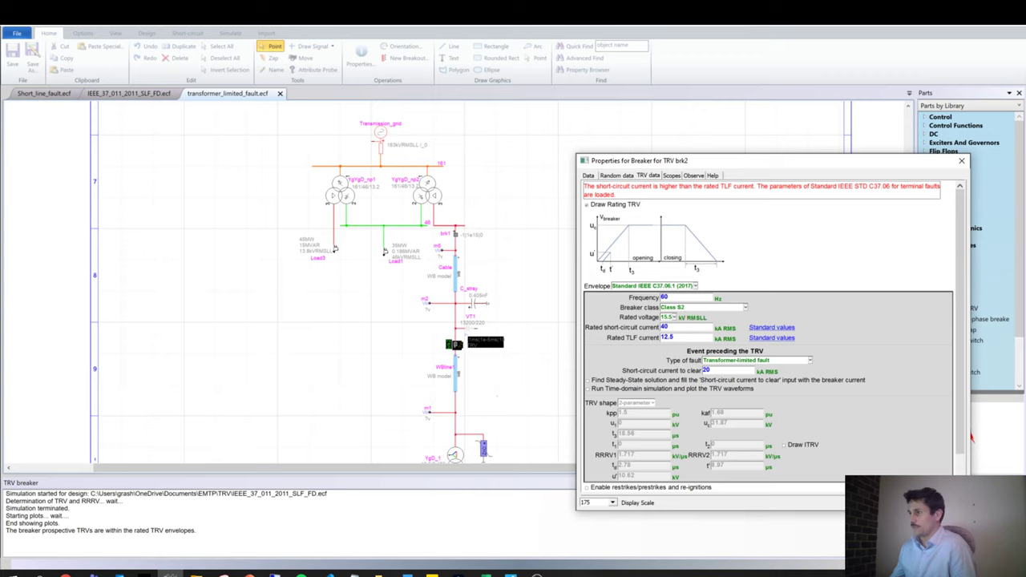
scroll(634, 368, down, 1)
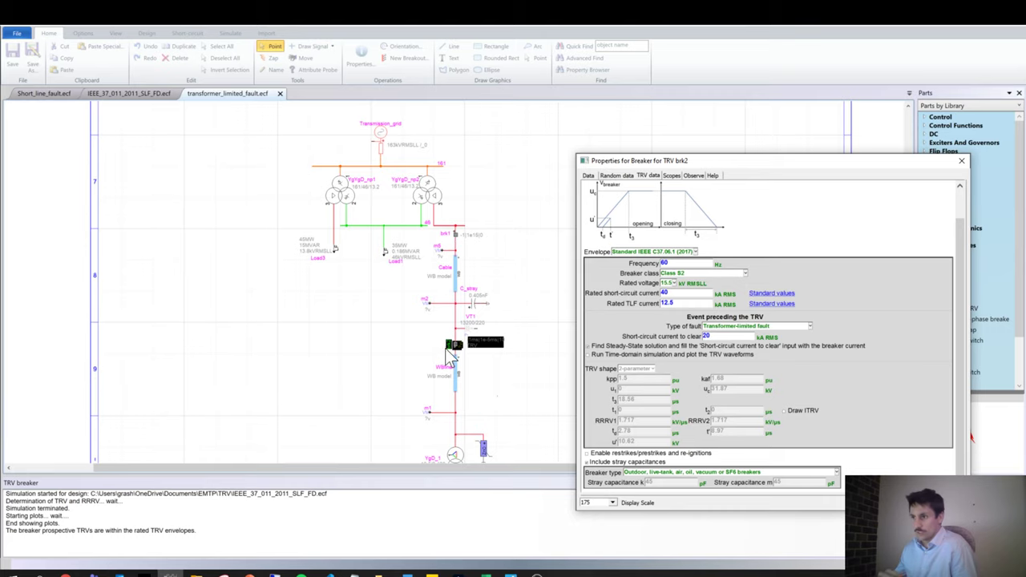
Run the steady-state solution to fill brk2's short-circuit current to clear with the breaker current.
scroll(471, 417, down, 1)
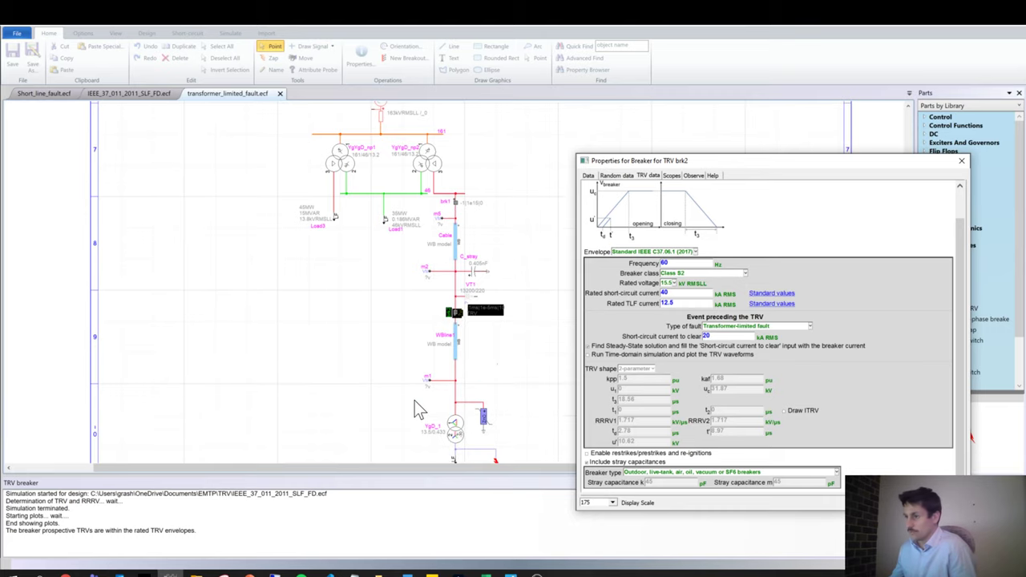
scroll(417, 403, down, 1)
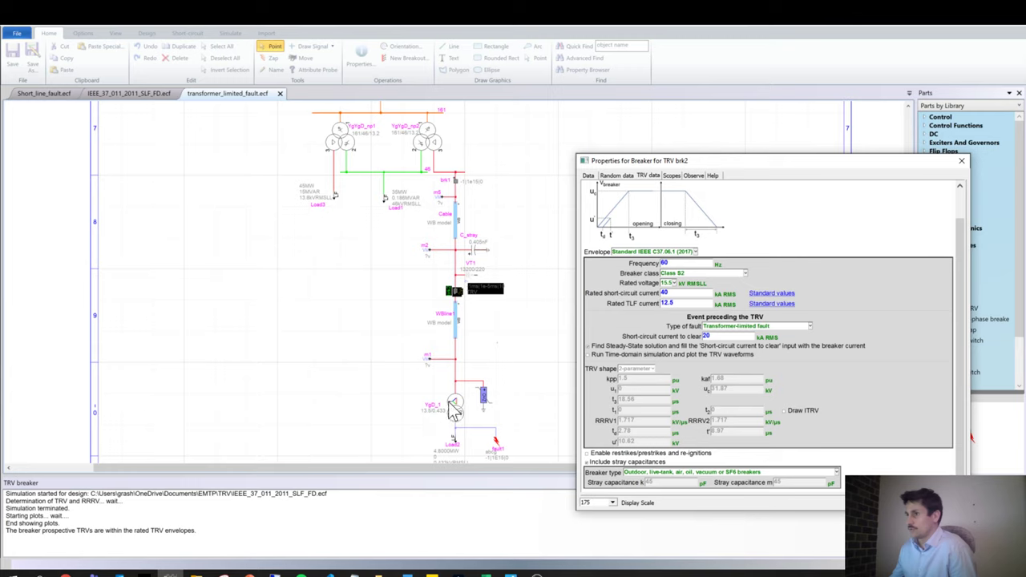
key(Return)
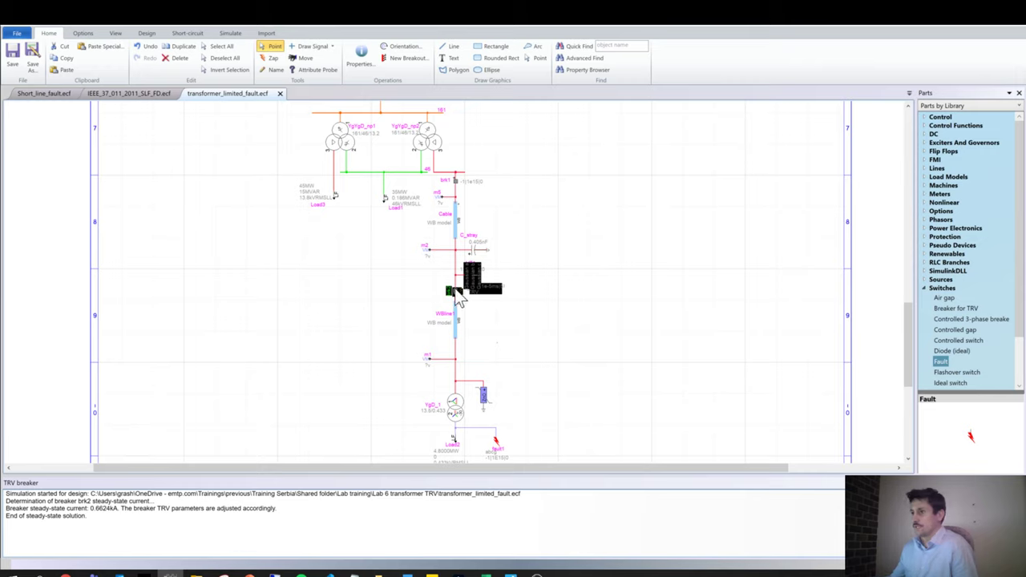
Review brk2's TRV data, checking the short-circuit current to clear and the parameters loaded for the rated envelope.
double_click(465, 282)
click(356, 135)
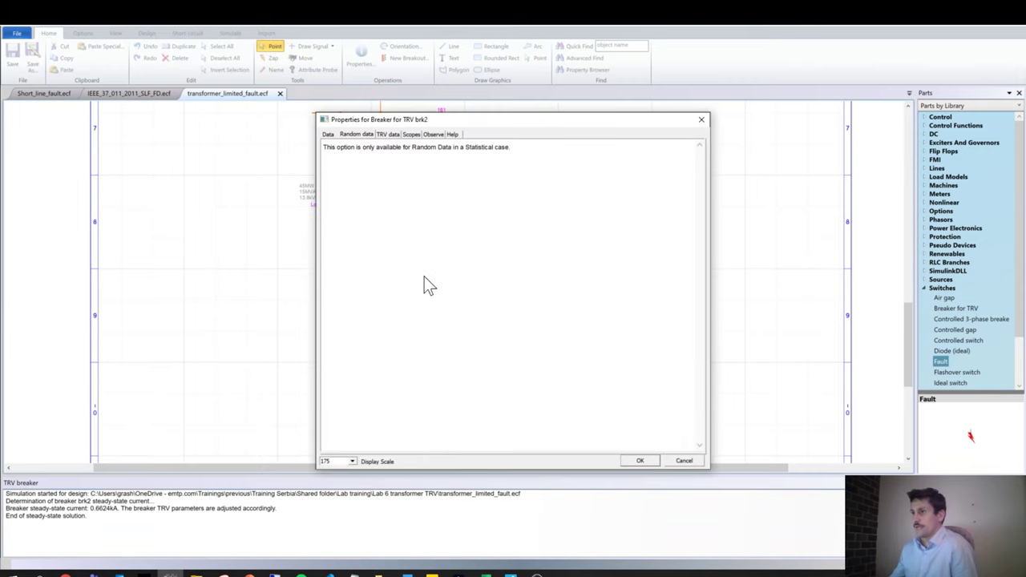
click(388, 135)
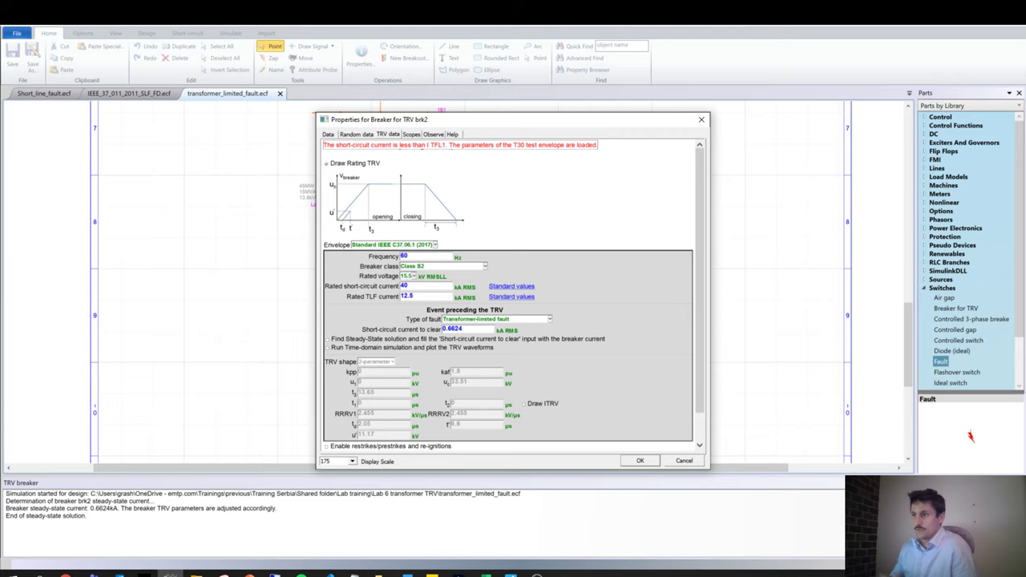
click(641, 461)
Check fault1's faulted phases, fault impedances and closing and clearing times.
scroll(516, 380, down, 2)
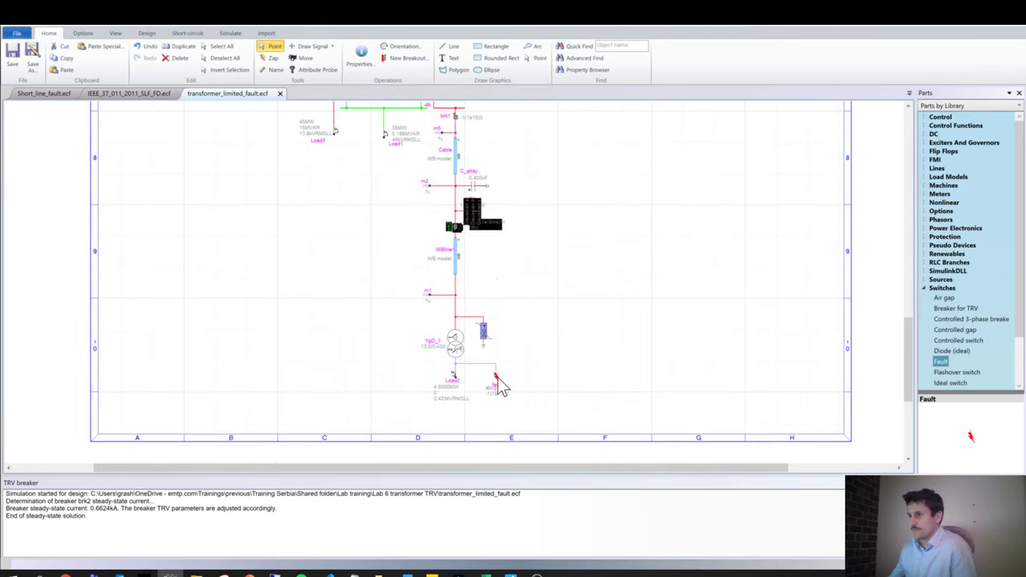
double_click(496, 378)
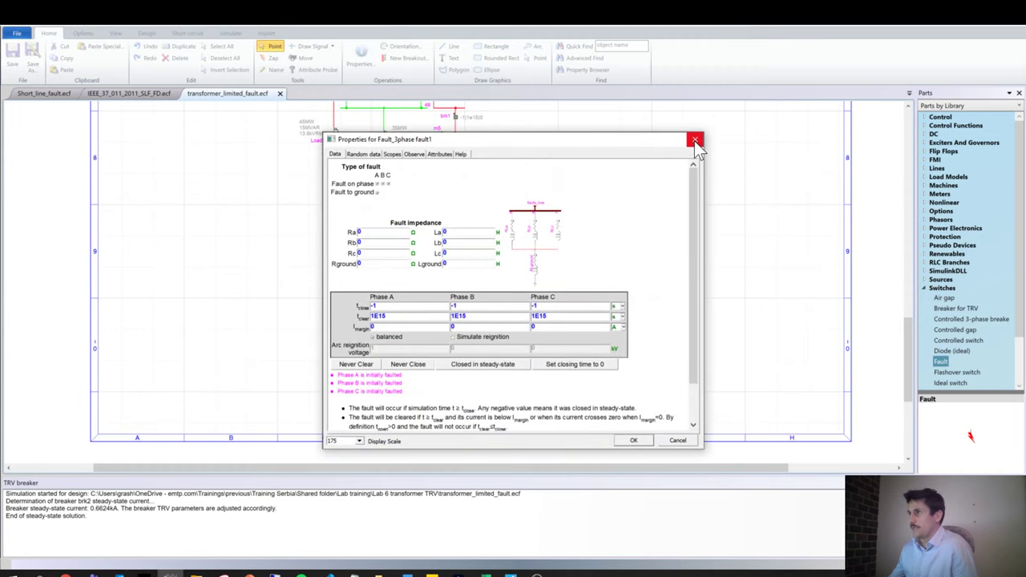
click(696, 142)
scroll(491, 272, up, 2)
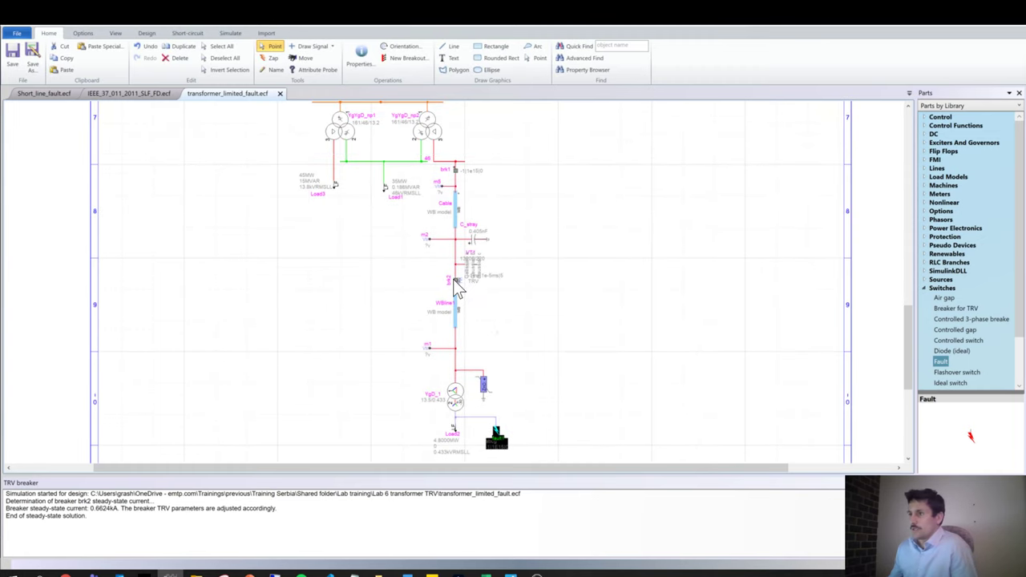
Run brk2's time-domain TRV simulation with a short-circuit current to clear of 3.75 kA RMS and display the waveform plots.
double_click(453, 281)
click(357, 135)
click(385, 135)
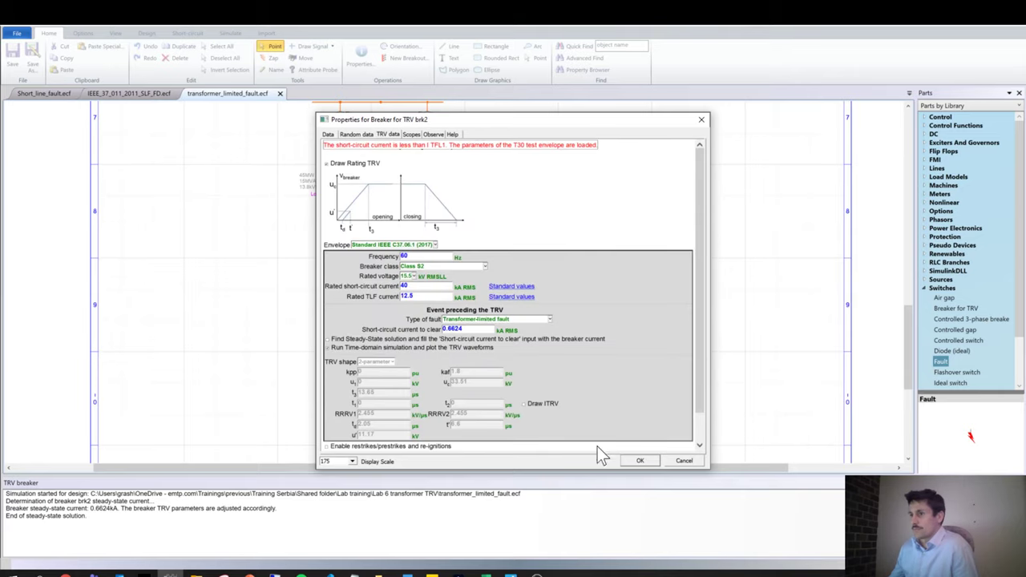
click(639, 461)
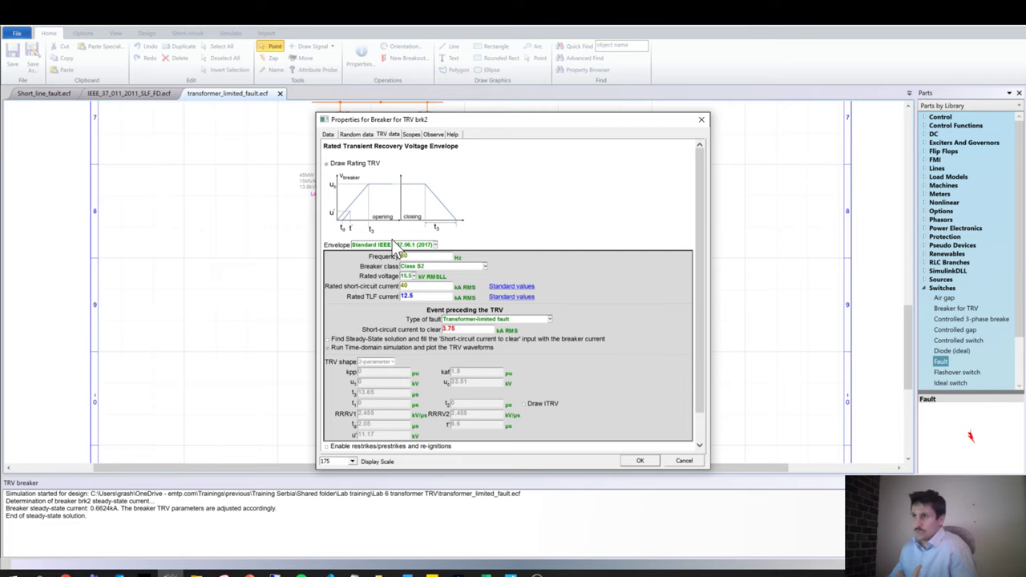
click(638, 461)
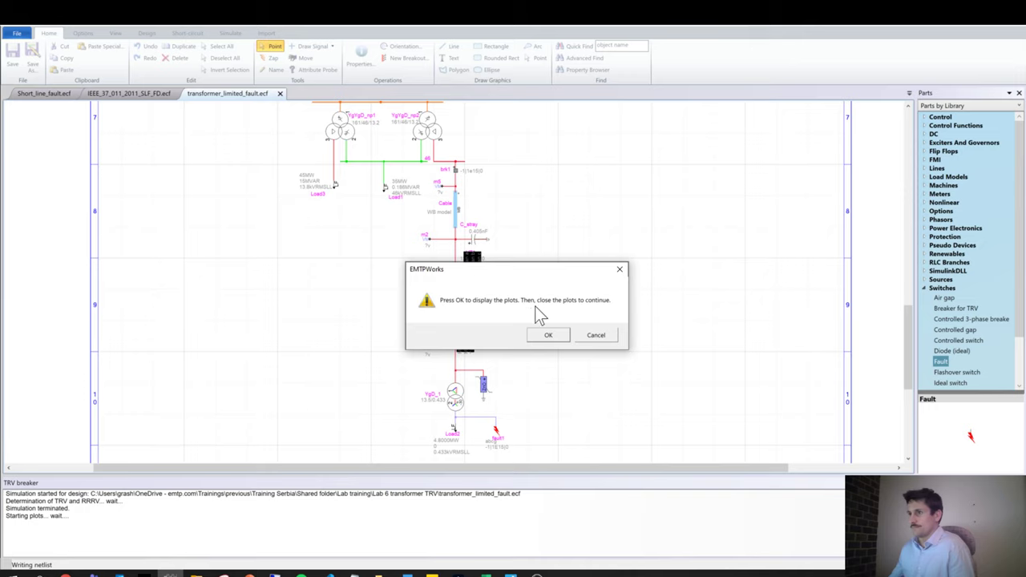
click(548, 332)
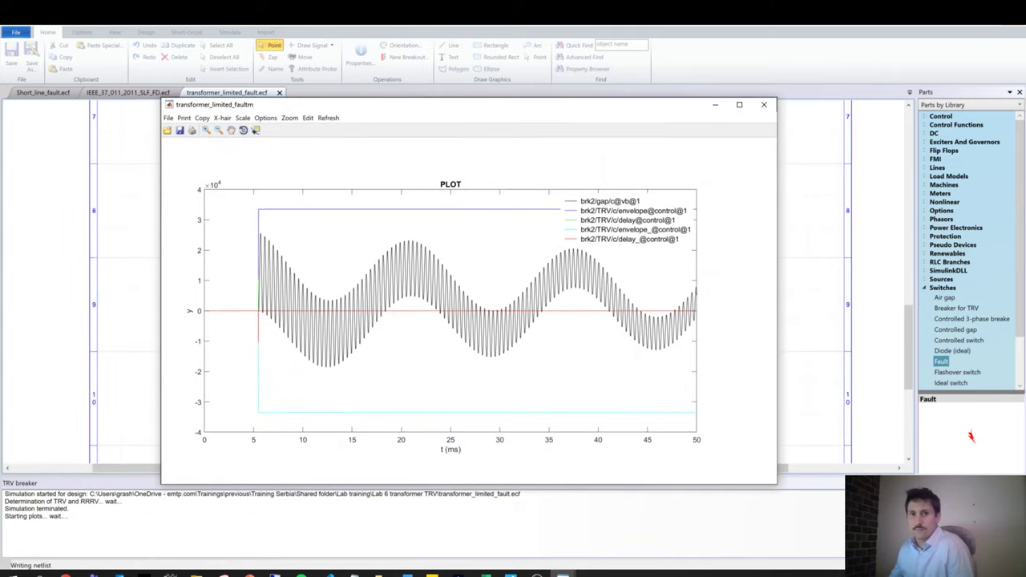
Separate the TRV plots and zoom in on phase a's waveform and rated envelopes over about the first 5 ms.
drag(442, 242, 730, 187)
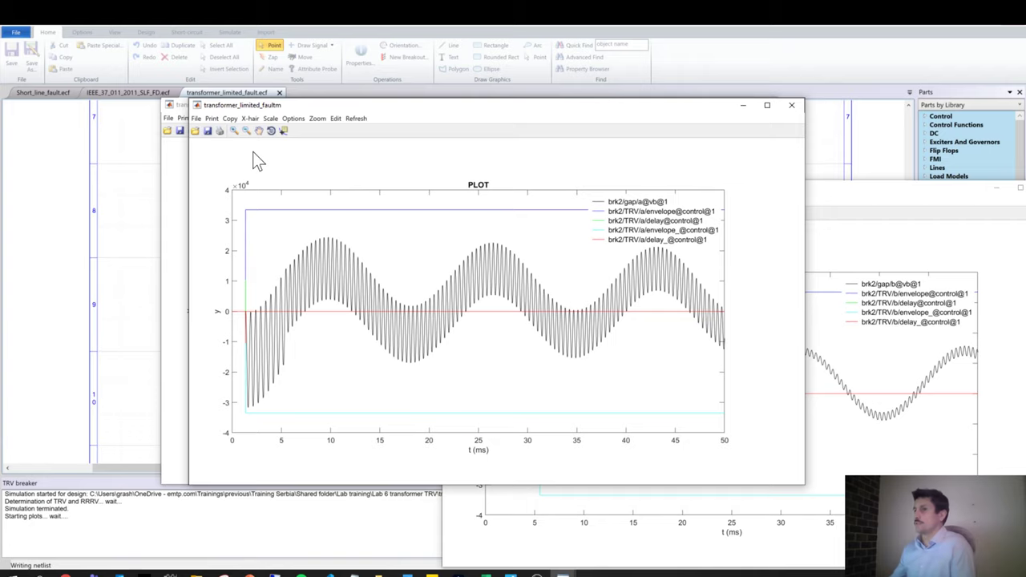
click(237, 131)
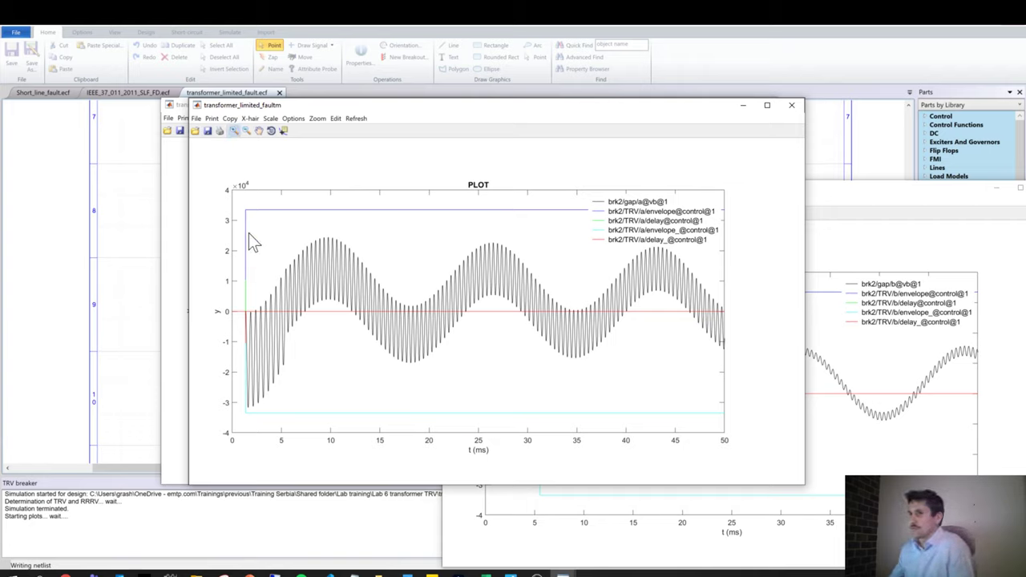
drag(239, 207, 277, 446)
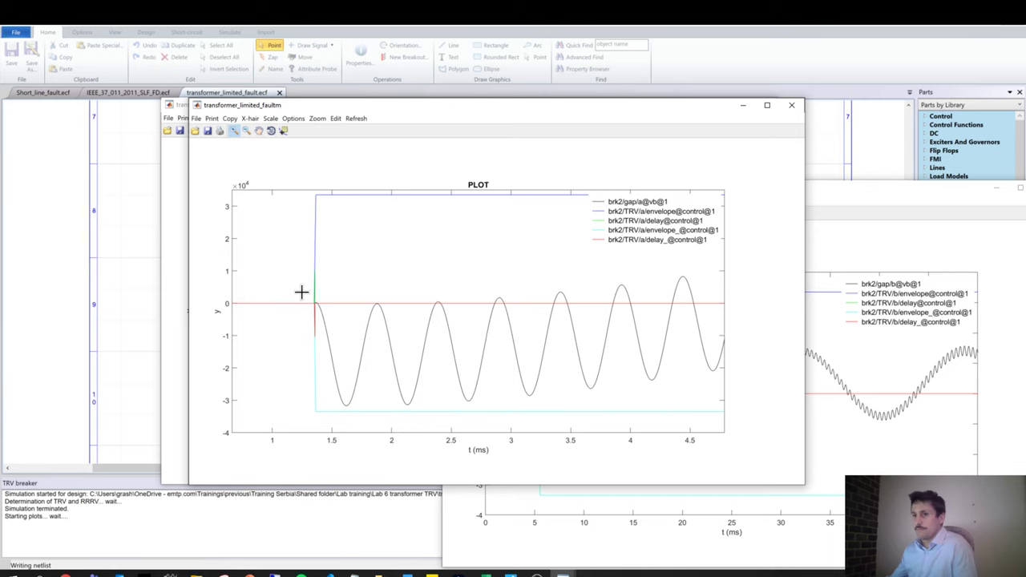
Bring phase b's TRV plot fully into view and close all three phase plots to finish the TRV evaluation.
click(795, 102)
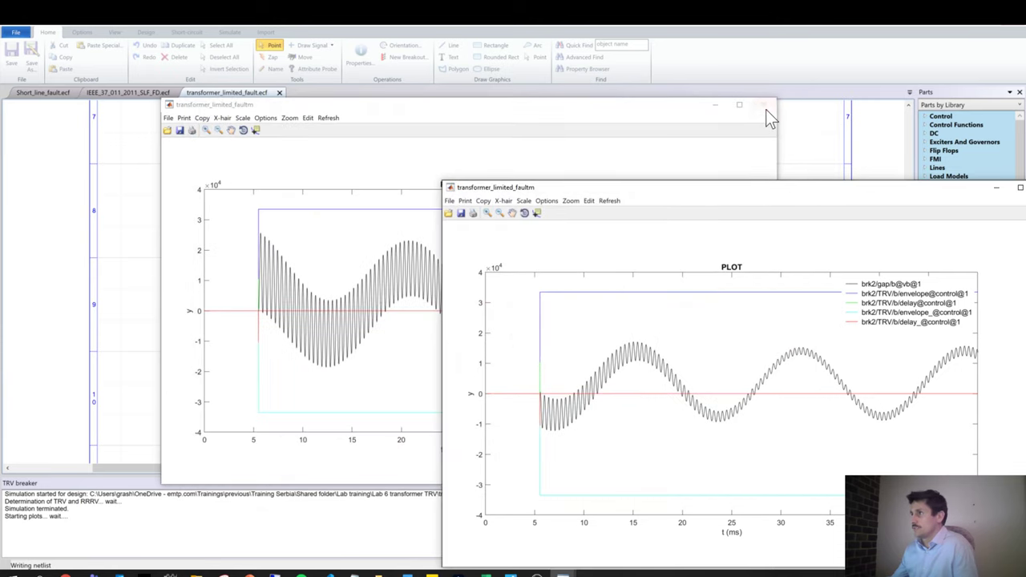
click(763, 104)
drag(948, 193, 772, 196)
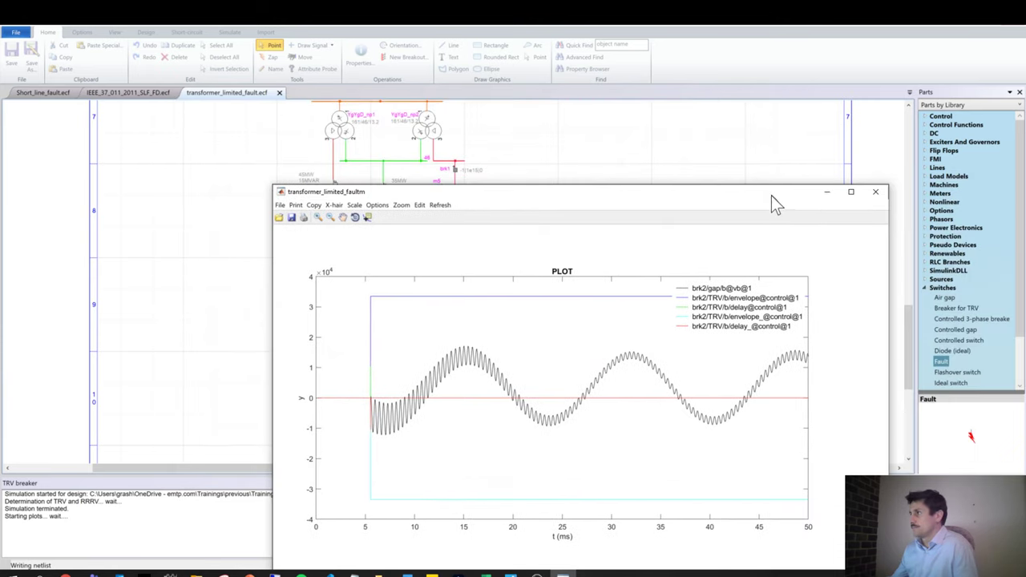
click(877, 194)
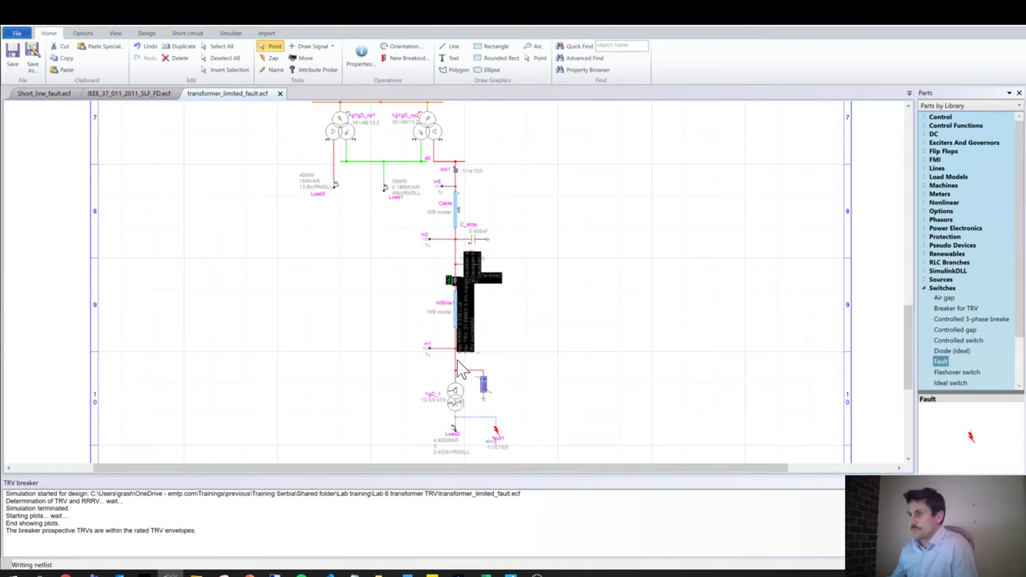